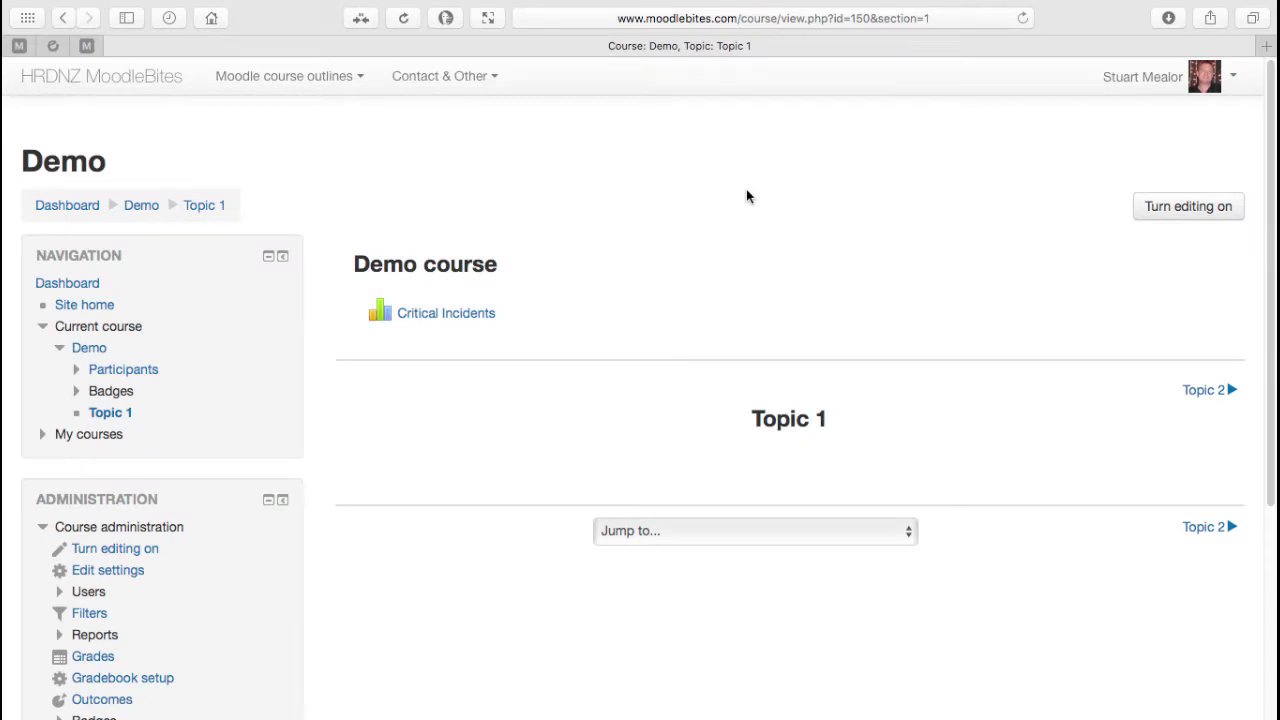
Enable course editing and start adding a Survey activity to the general Demo course section above Topic 1
click(1183, 212)
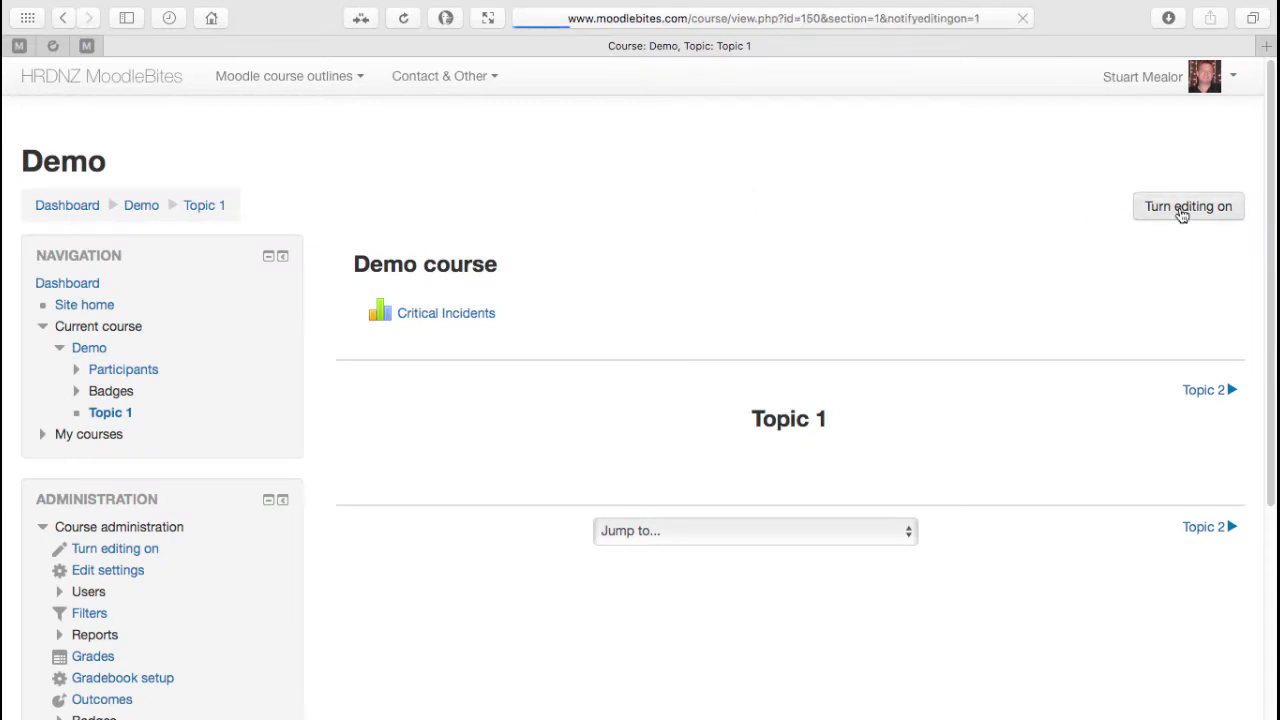
click(1218, 354)
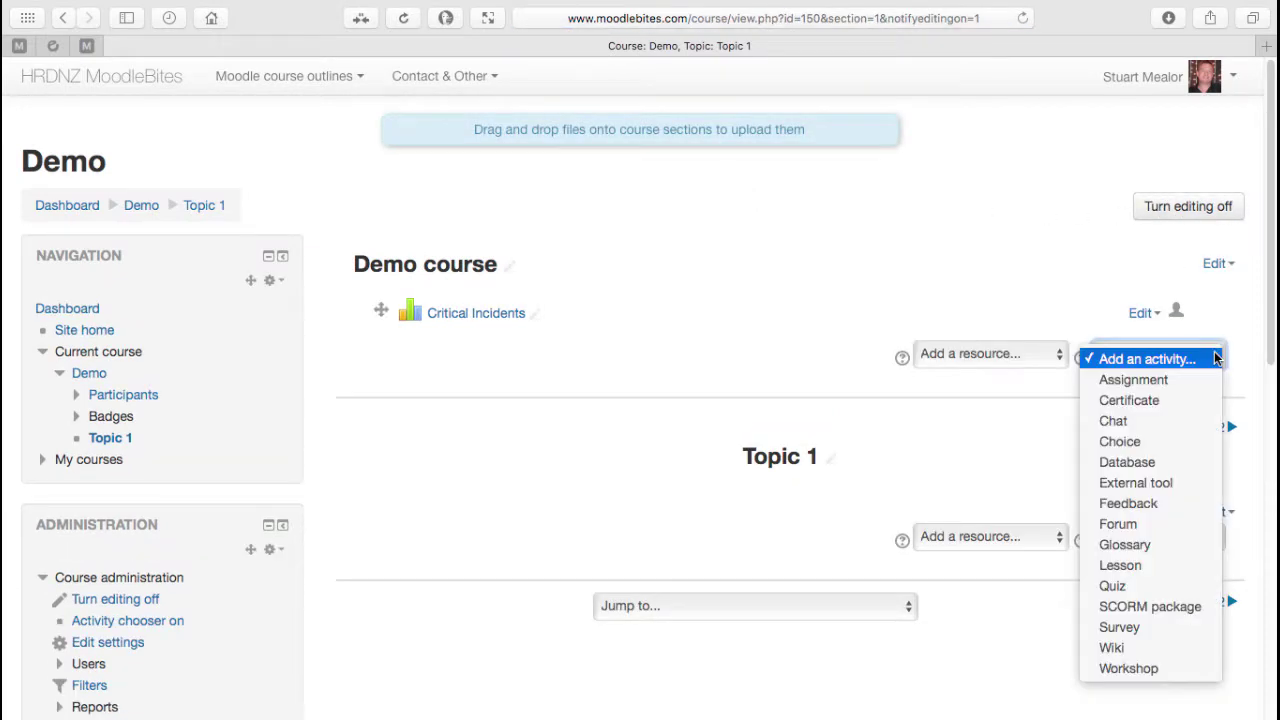
click(1160, 630)
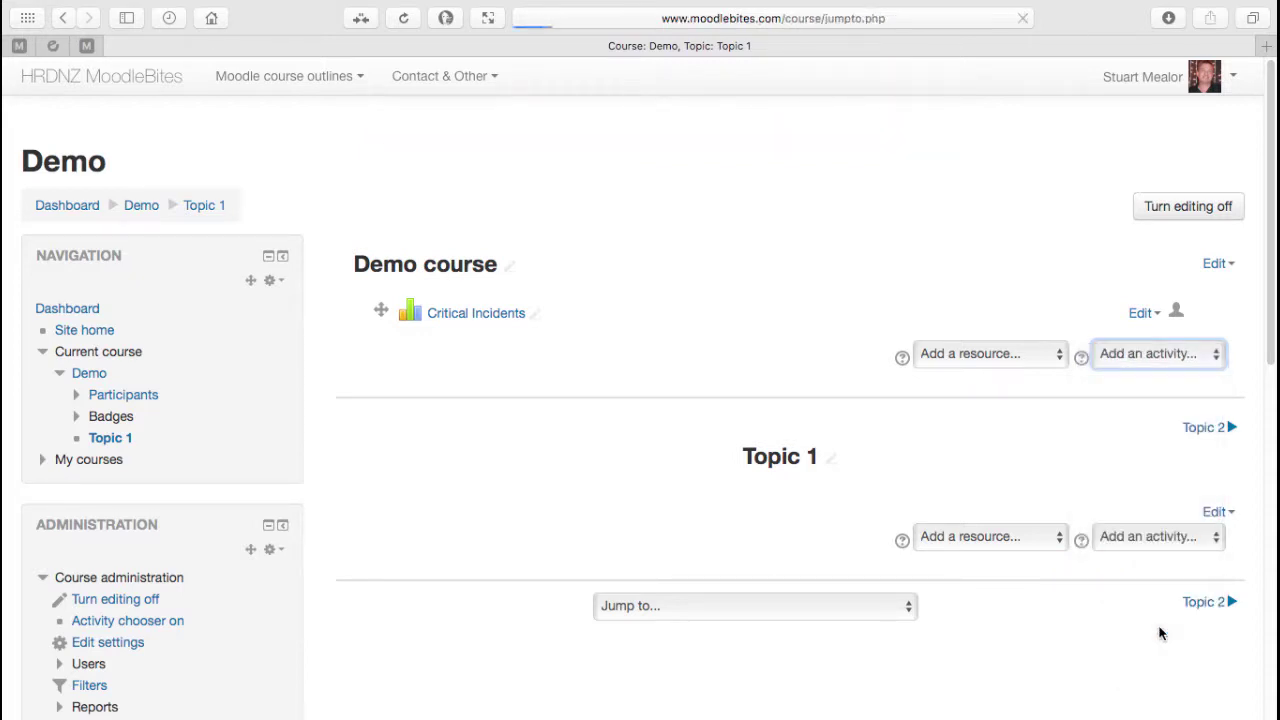
scroll(983, 410, down, 5)
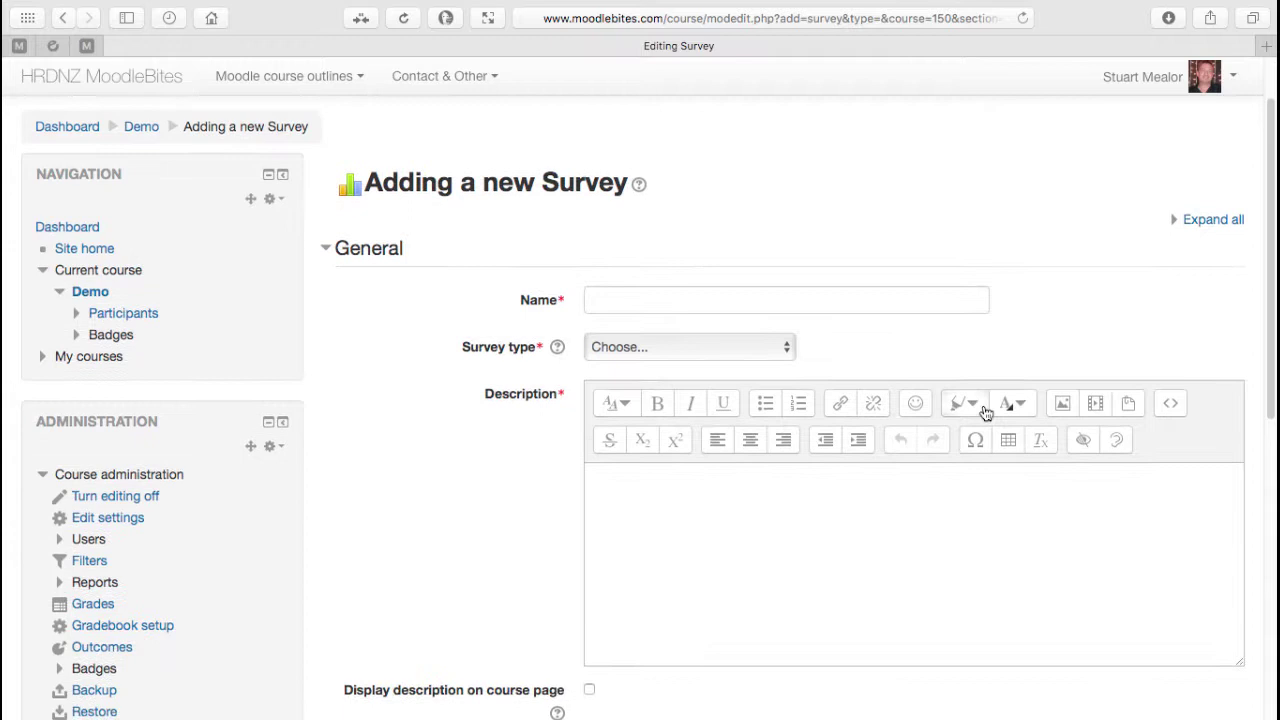
Set the survey type to ATTLS (20 item version) and enter the description "Please complete this Survey..."
click(782, 244)
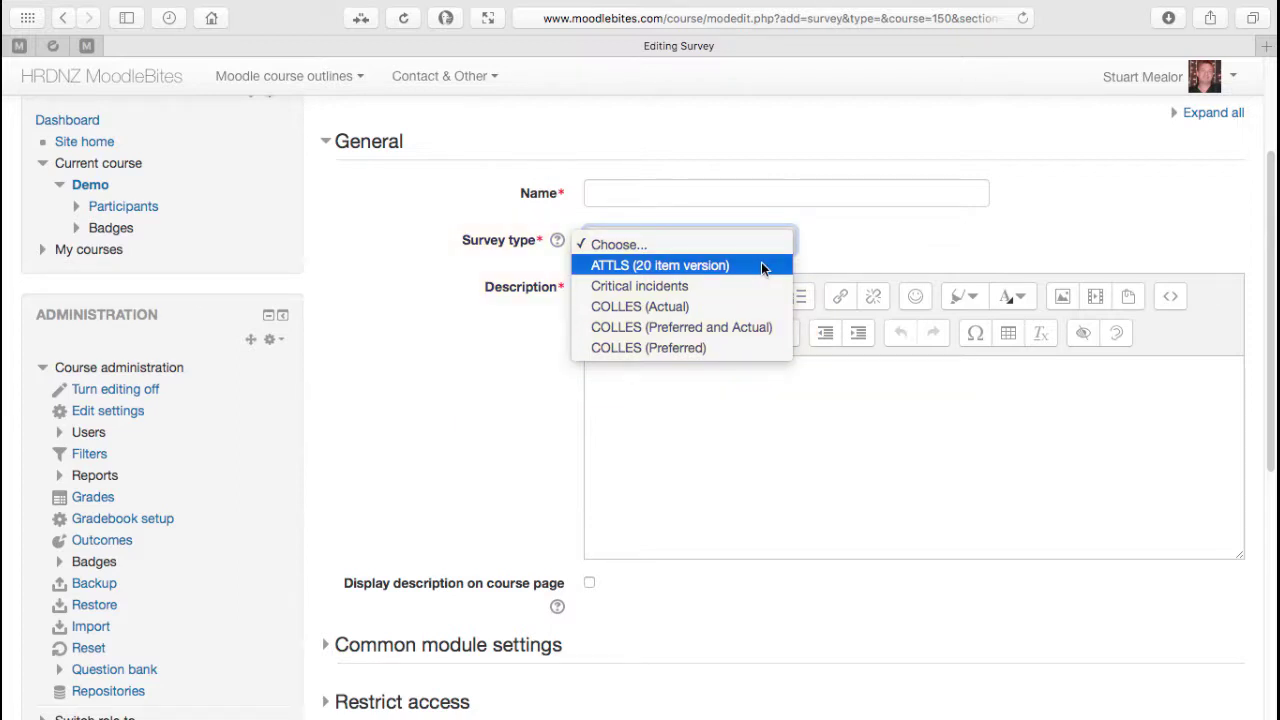
click(761, 265)
click(726, 411)
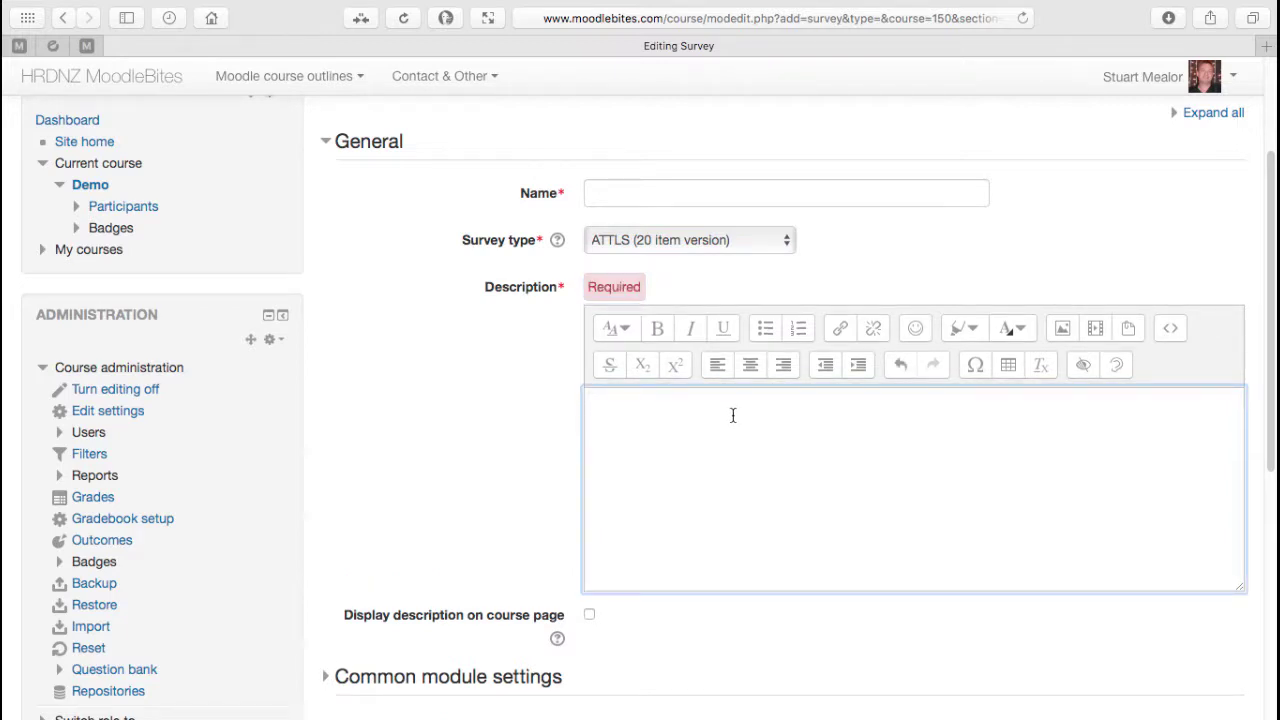
text(Please)
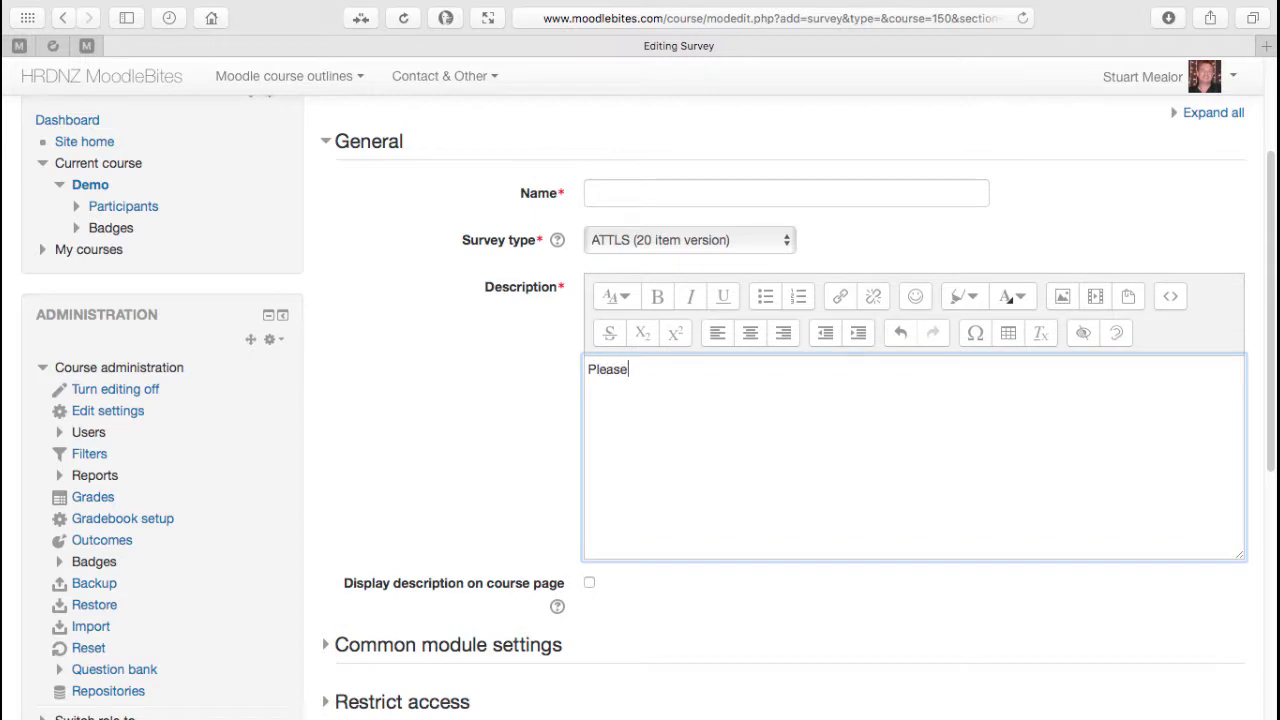
text( complete this Survey...)
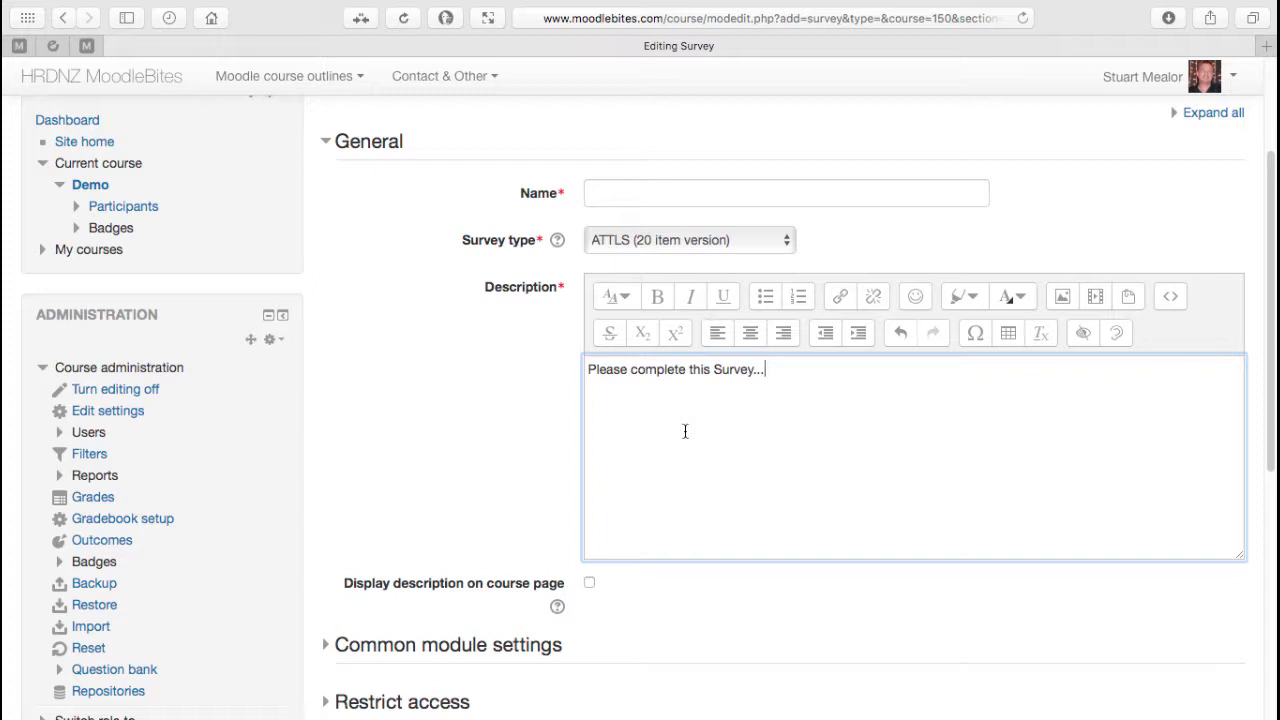
Name the activity "Survey", then save it and return to the course
click(760, 194)
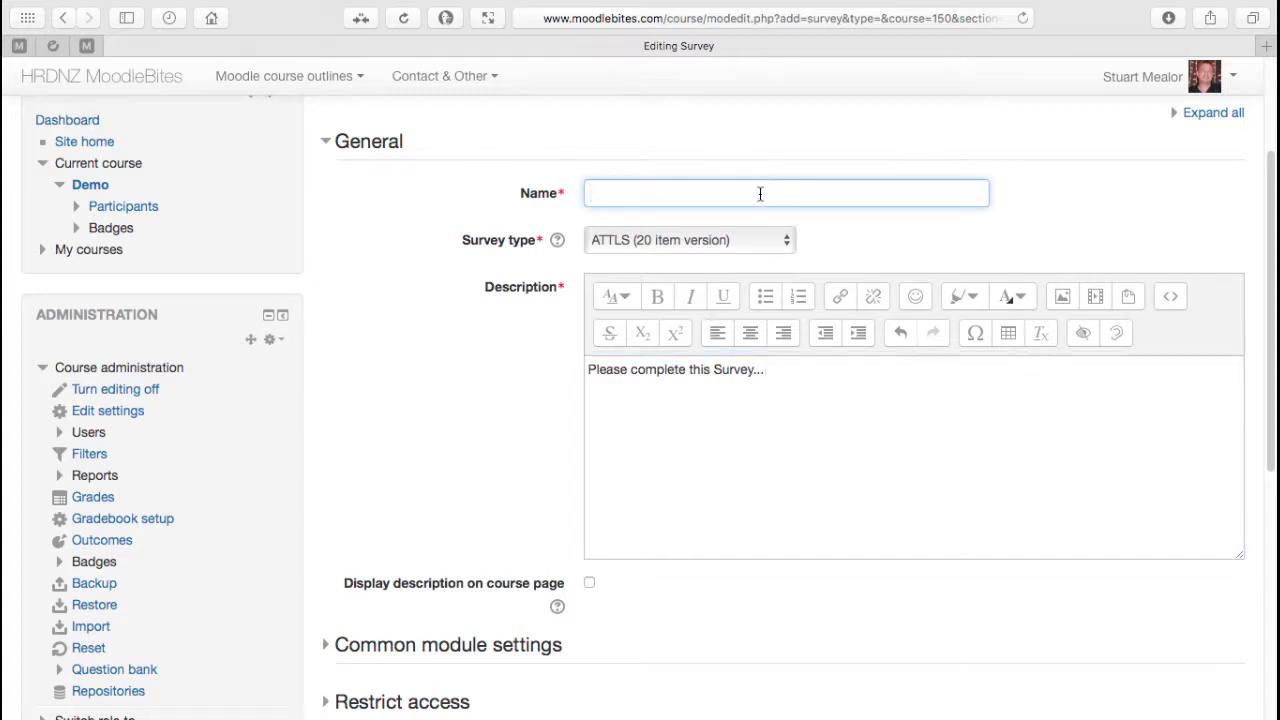
text(Survey)
scroll(510, 476, down, 5)
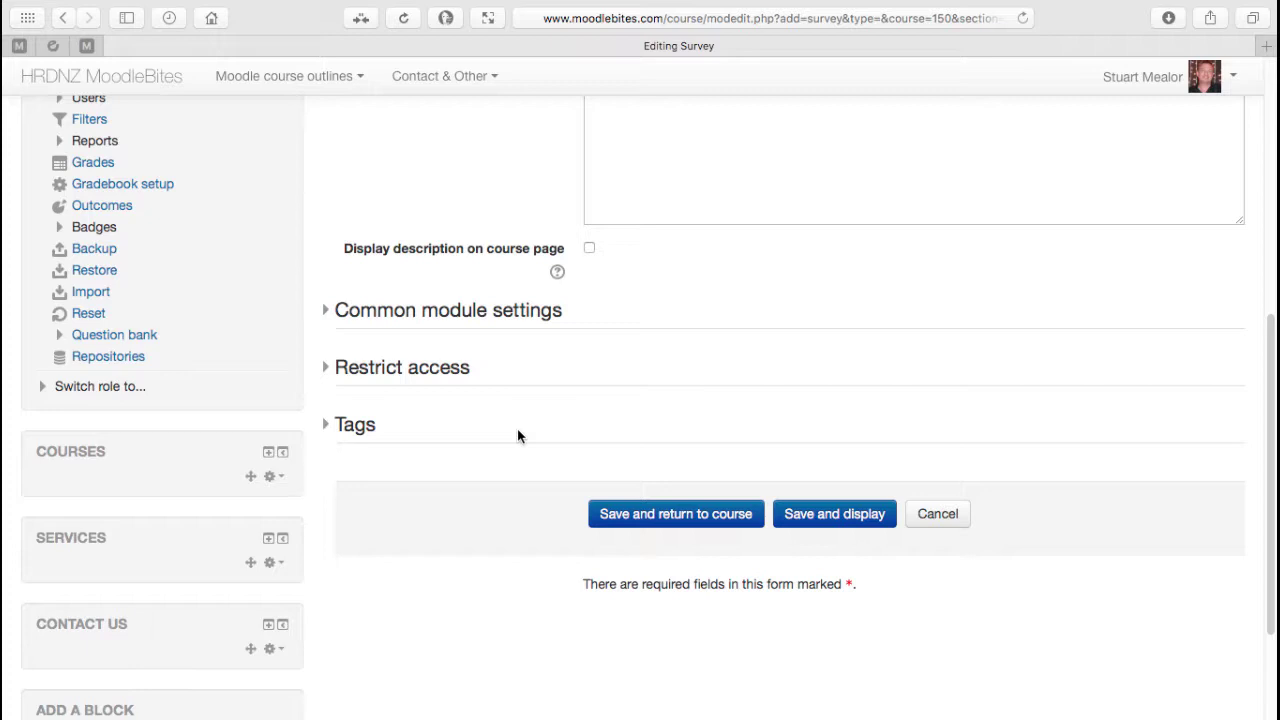
click(713, 516)
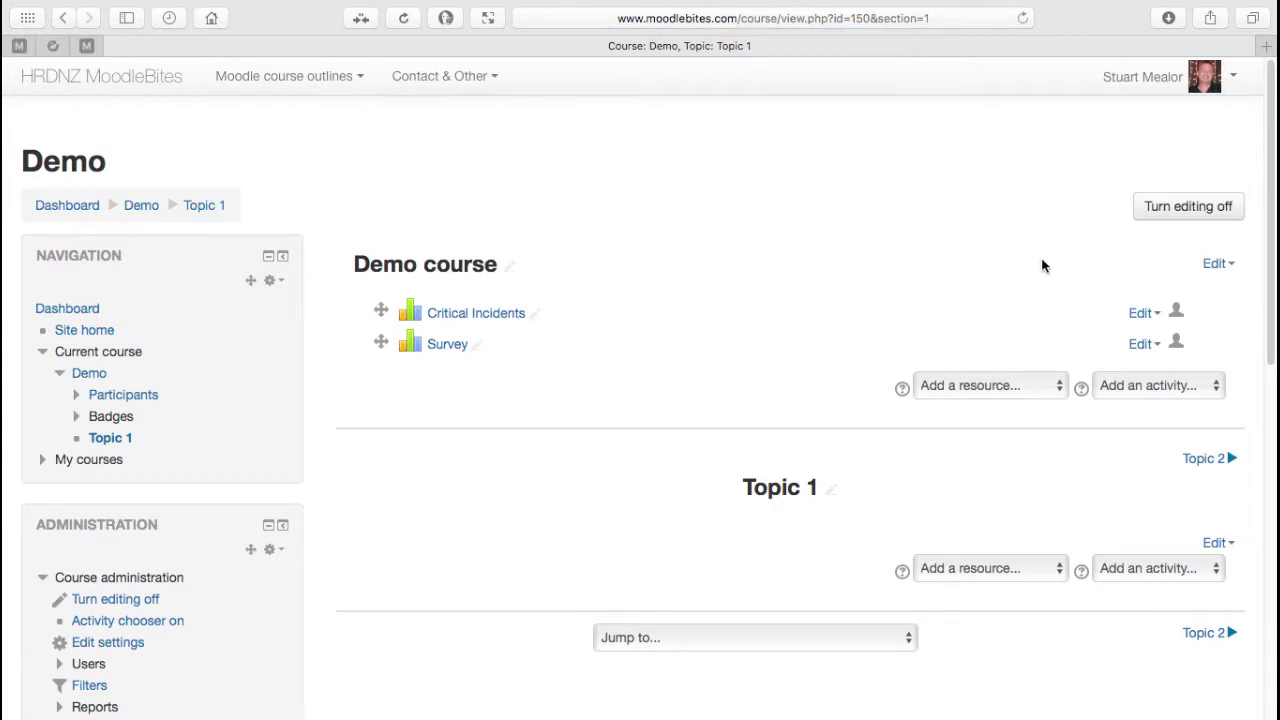
Disable course editing, open the new Survey activity and look through its Attitudes Towards Thinking and Learning questions
click(1203, 208)
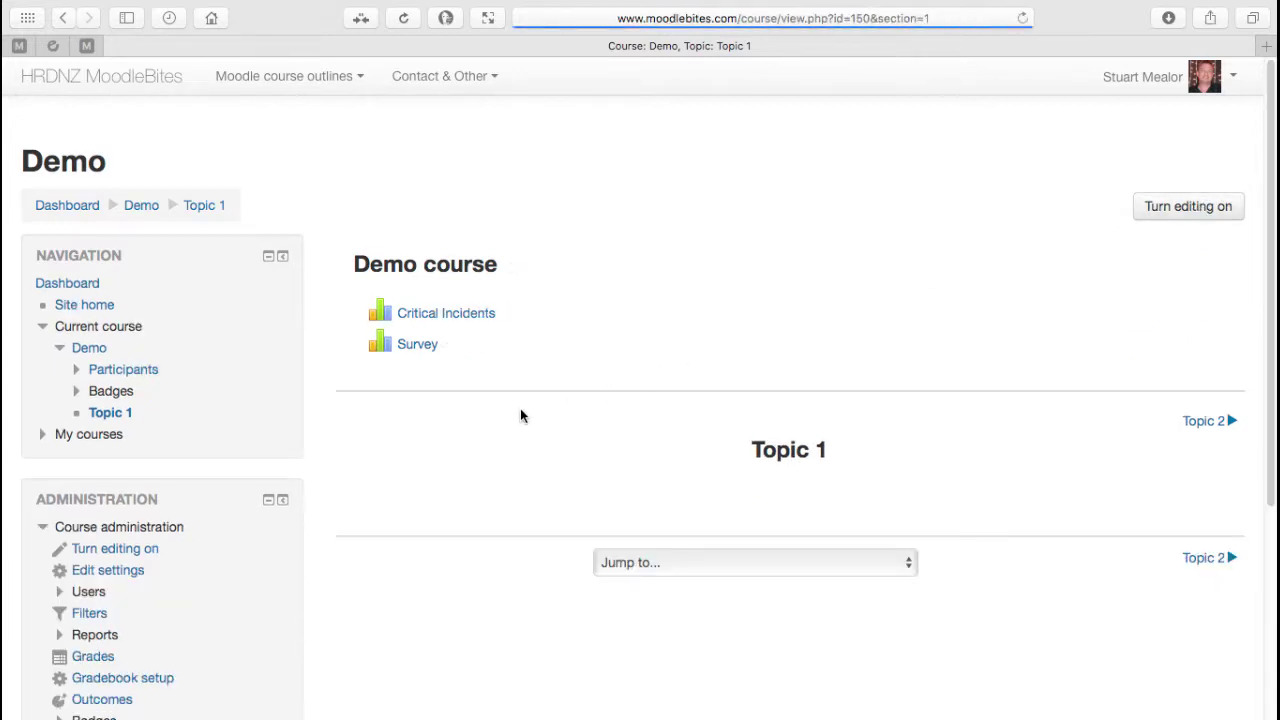
click(417, 345)
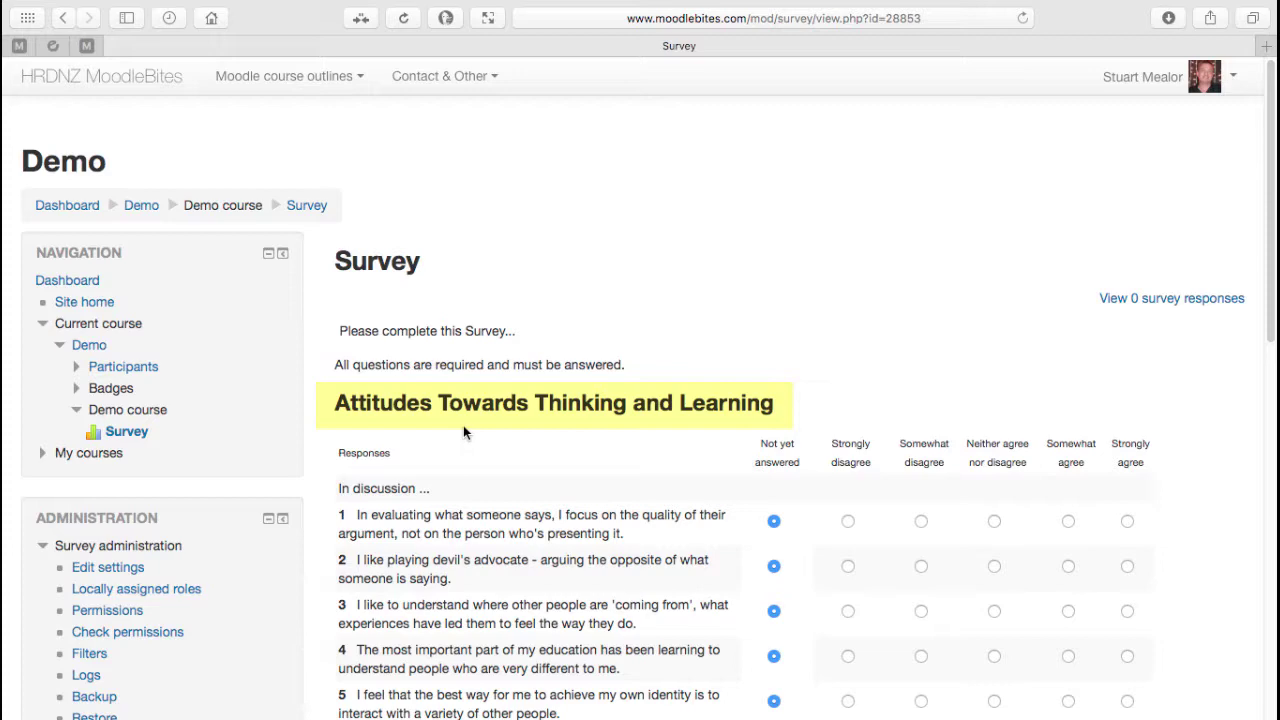
scroll(712, 450, down, 5)
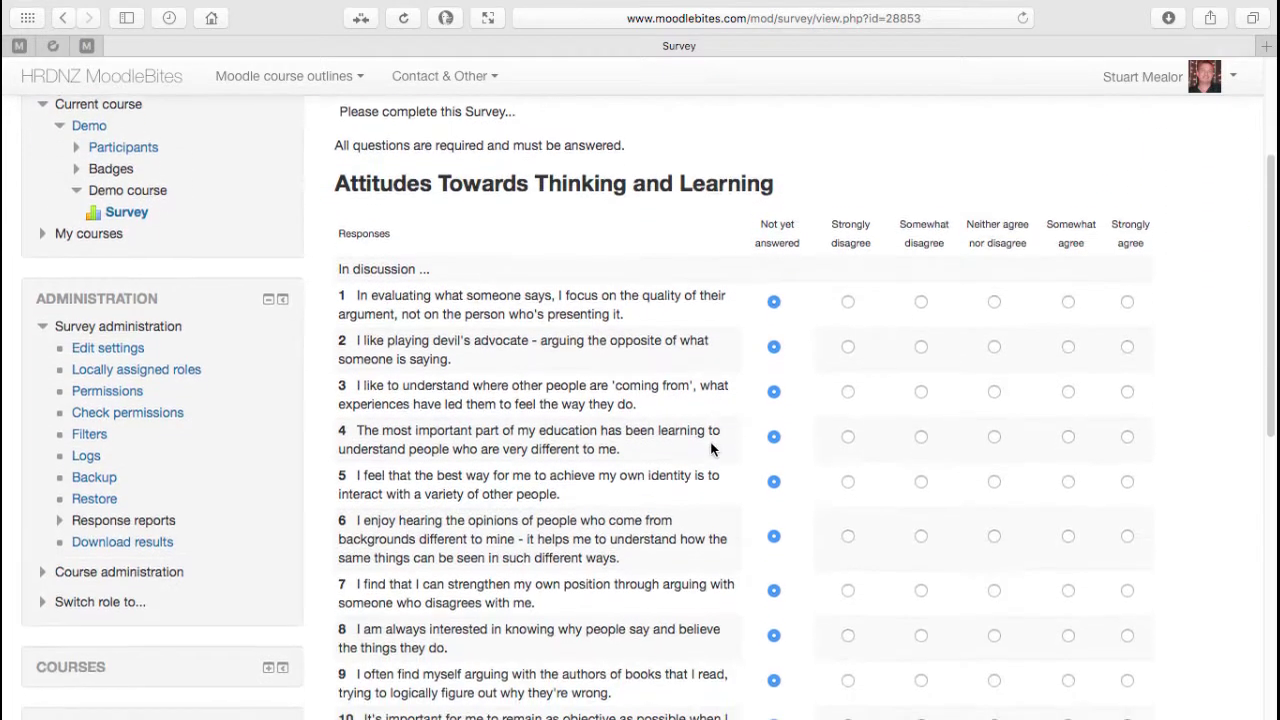
scroll(712, 450, down, 1)
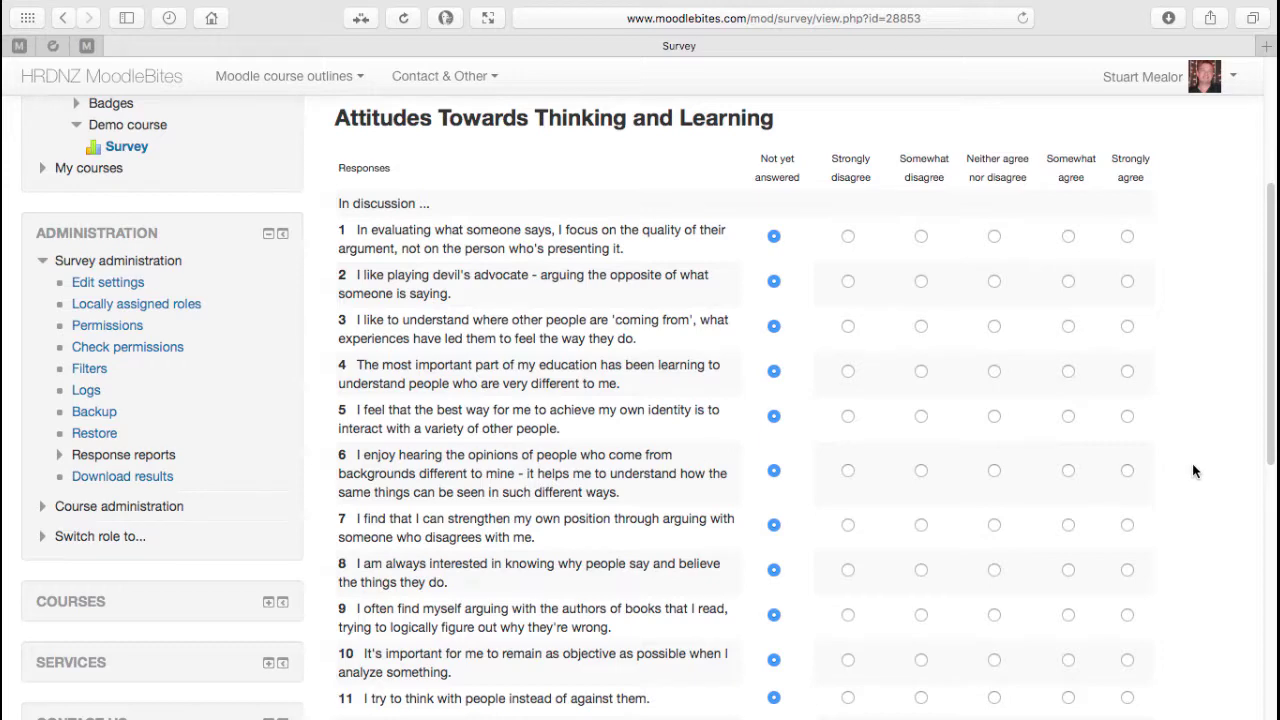
scroll(1192, 470, down, 4)
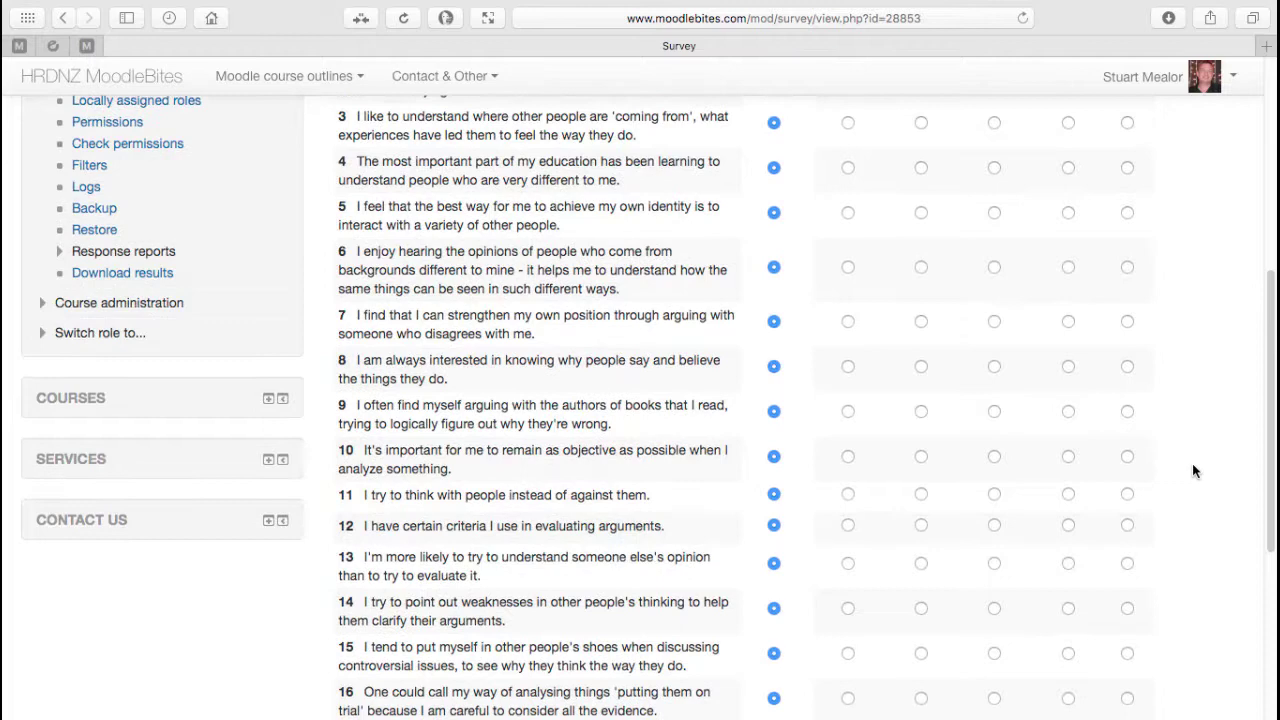
scroll(1192, 470, down, 7)
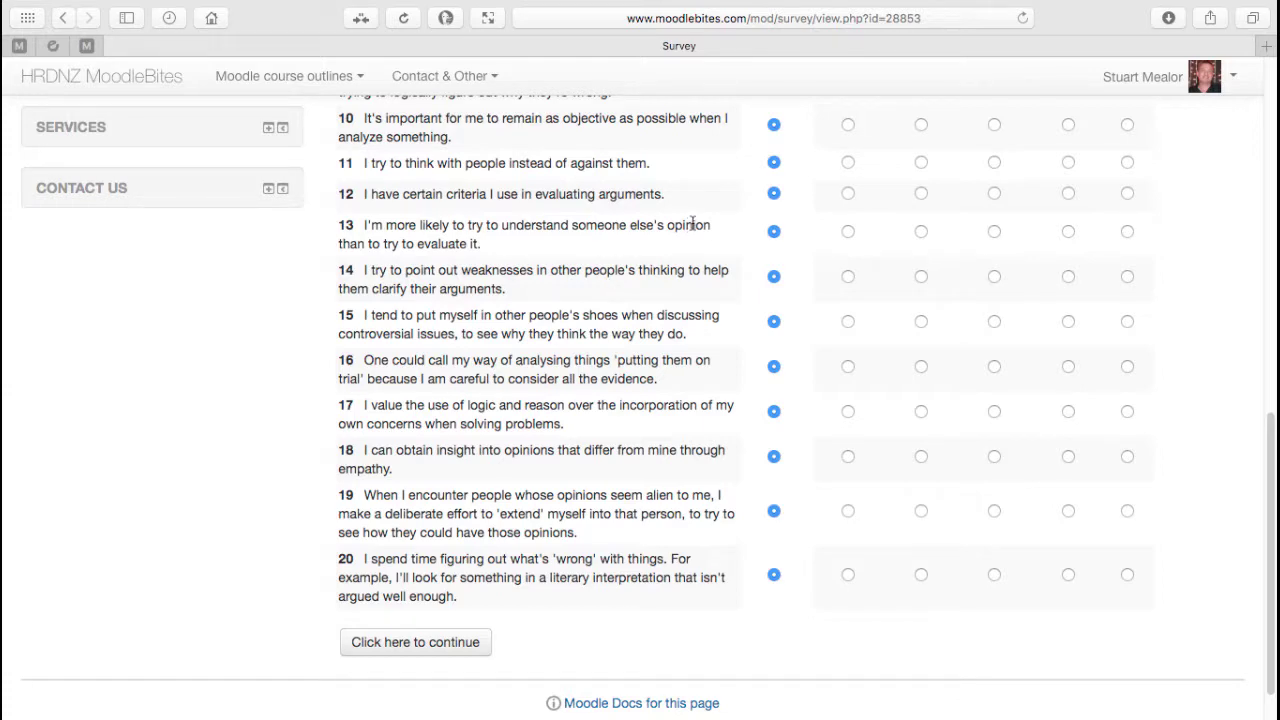
scroll(731, 212, up, 12)
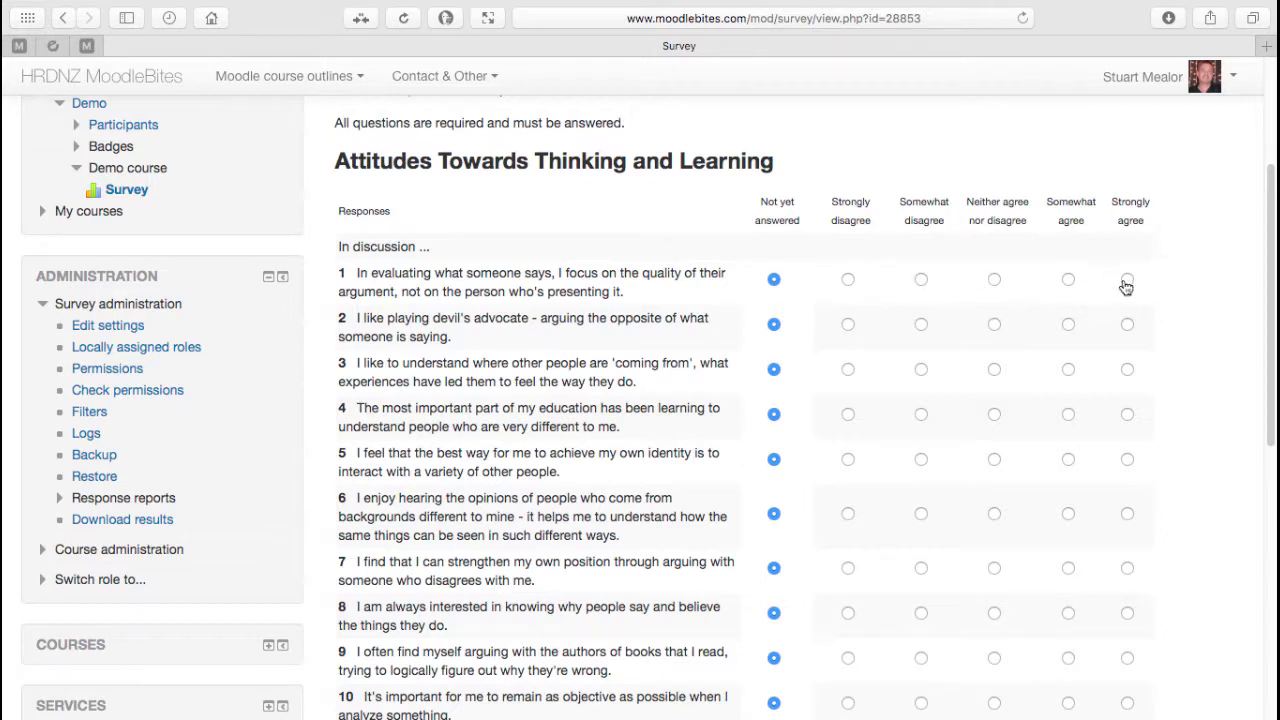
Try to submit the survey with answers chosen only for questions 1 to 6
click(848, 280)
click(993, 370)
click(921, 414)
click(921, 325)
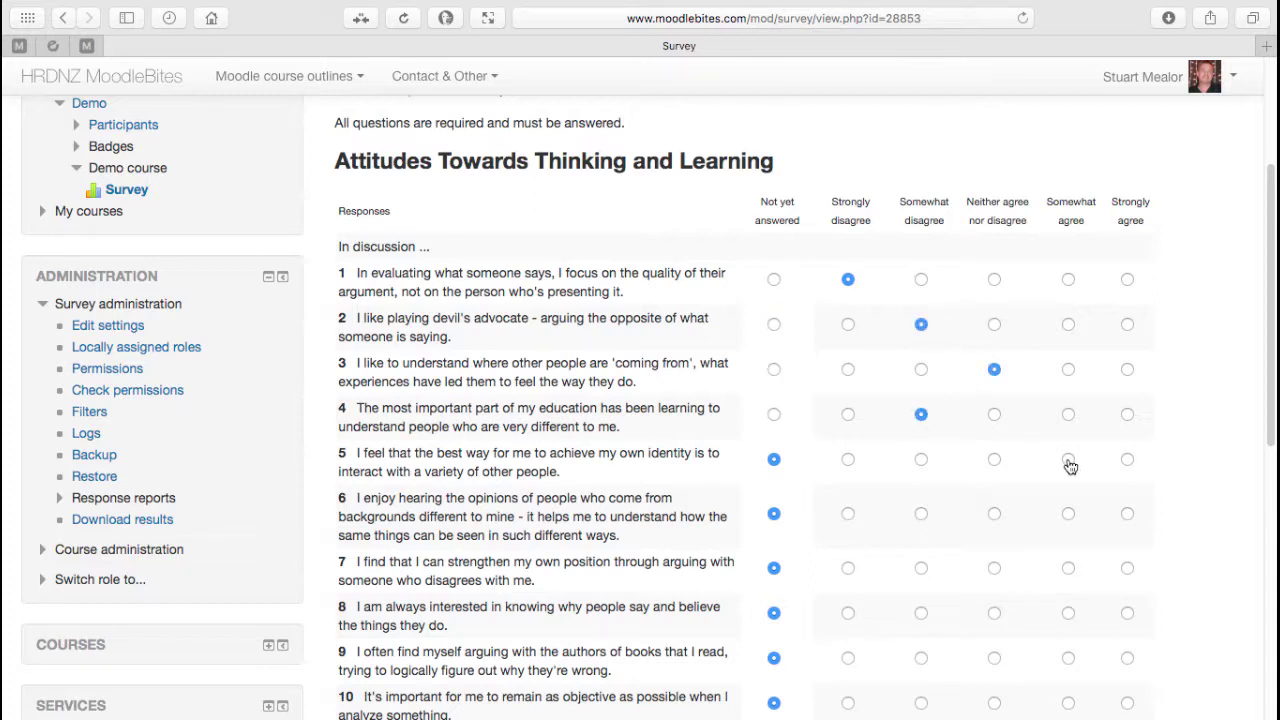
click(1068, 460)
click(994, 515)
scroll(1168, 519, down, 10)
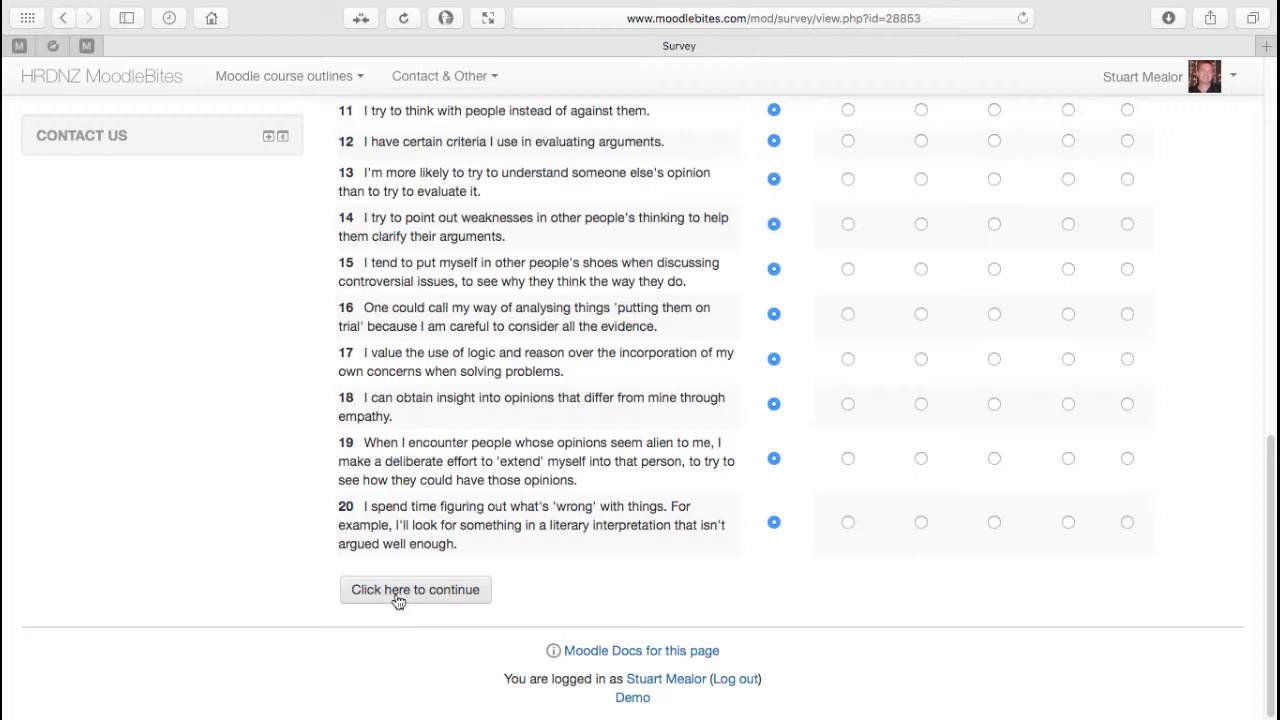
click(398, 600)
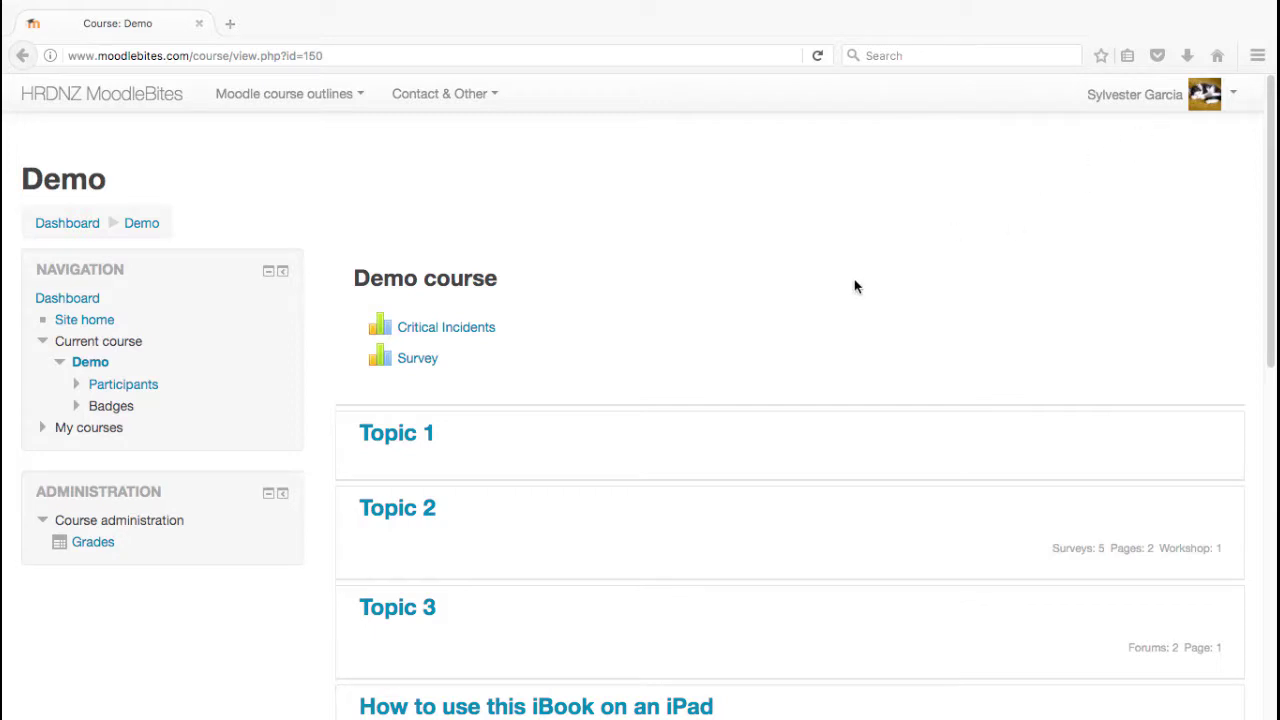
Switch to the student's Firefox session, open the Survey activity from the Demo course page and review its description
click(416, 362)
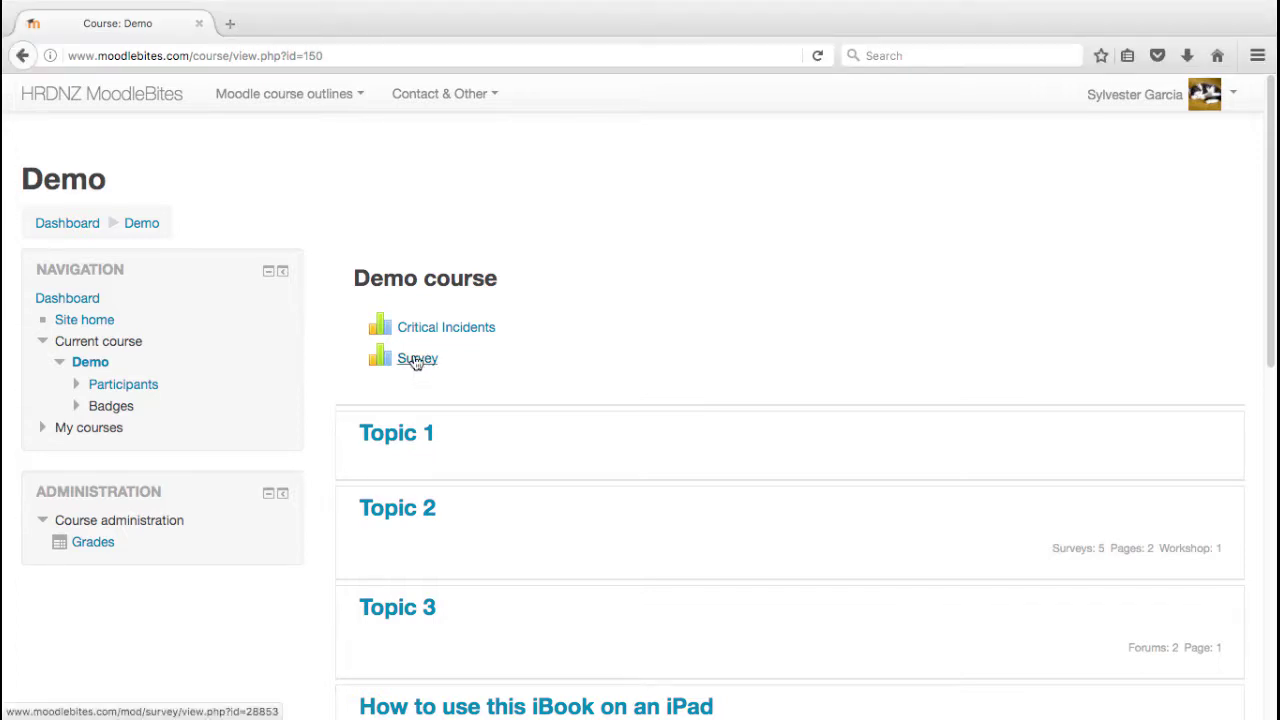
click(417, 358)
drag(339, 147, 503, 150)
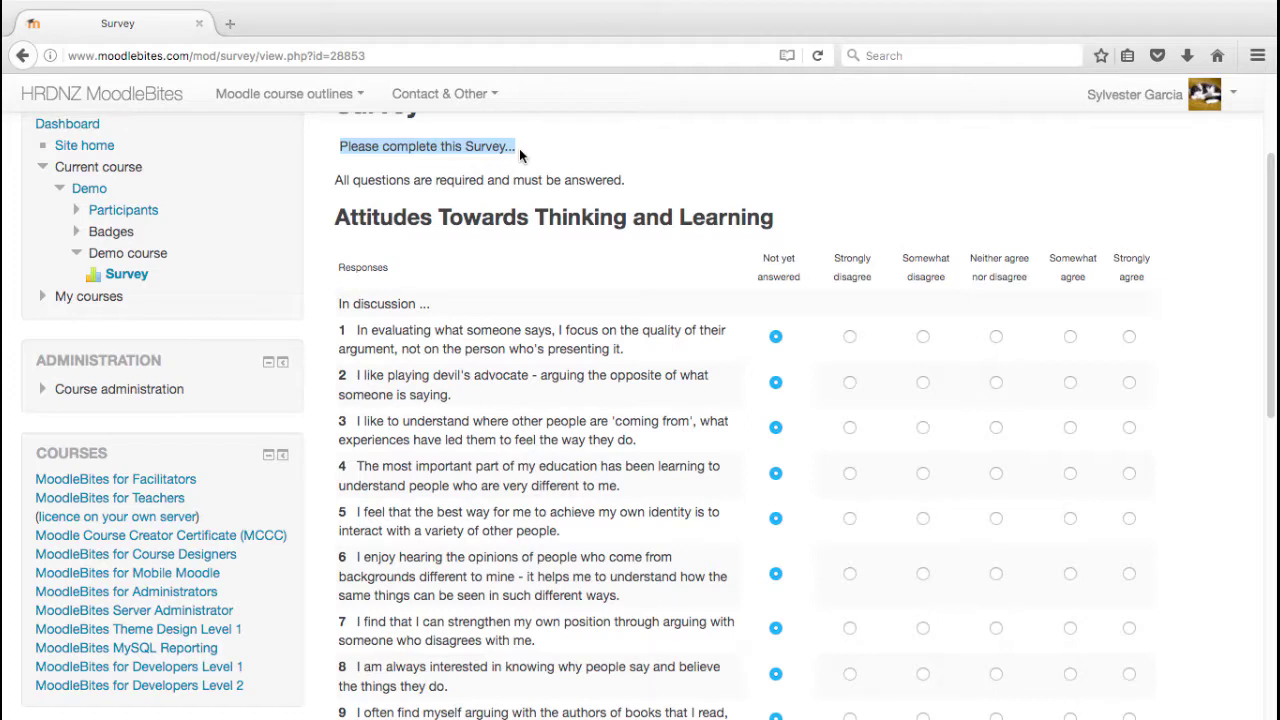
click(480, 183)
Answer question 1 with Strongly disagree, questions 2, 3, 5 and 6 with Somewhat disagree, and question 4 with Neither agree nor disagree
click(849, 336)
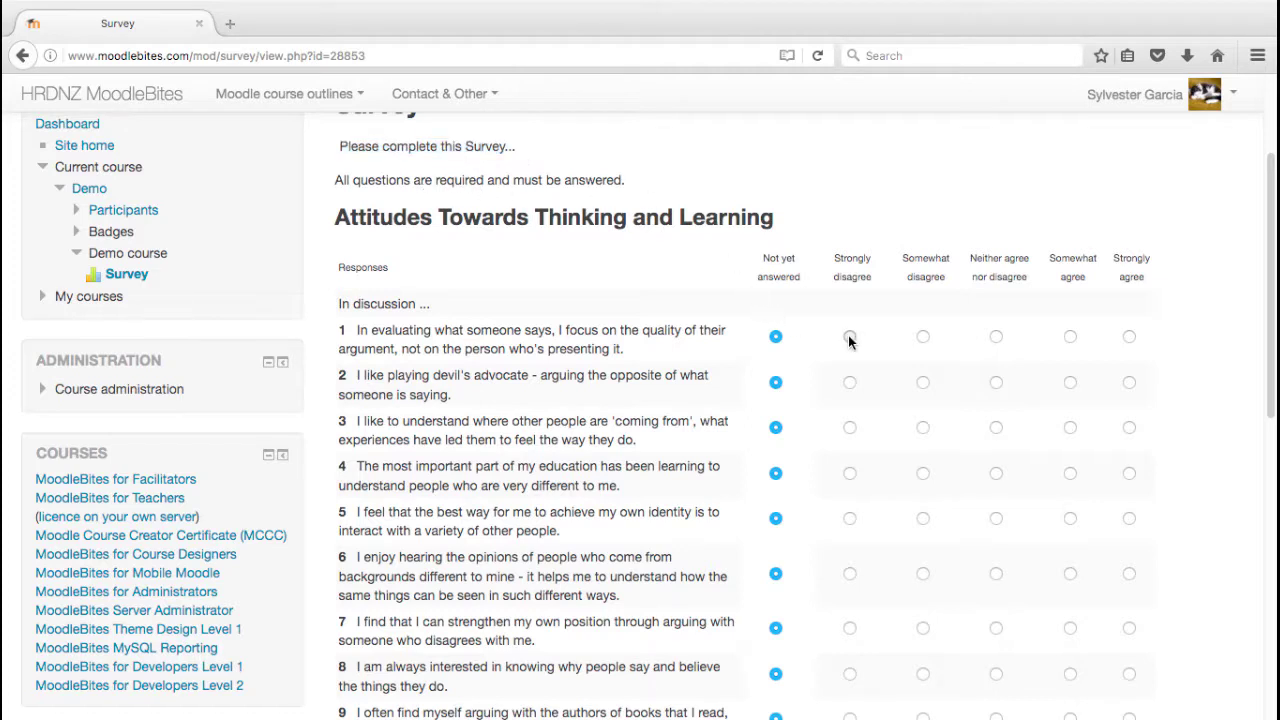
click(923, 382)
click(923, 427)
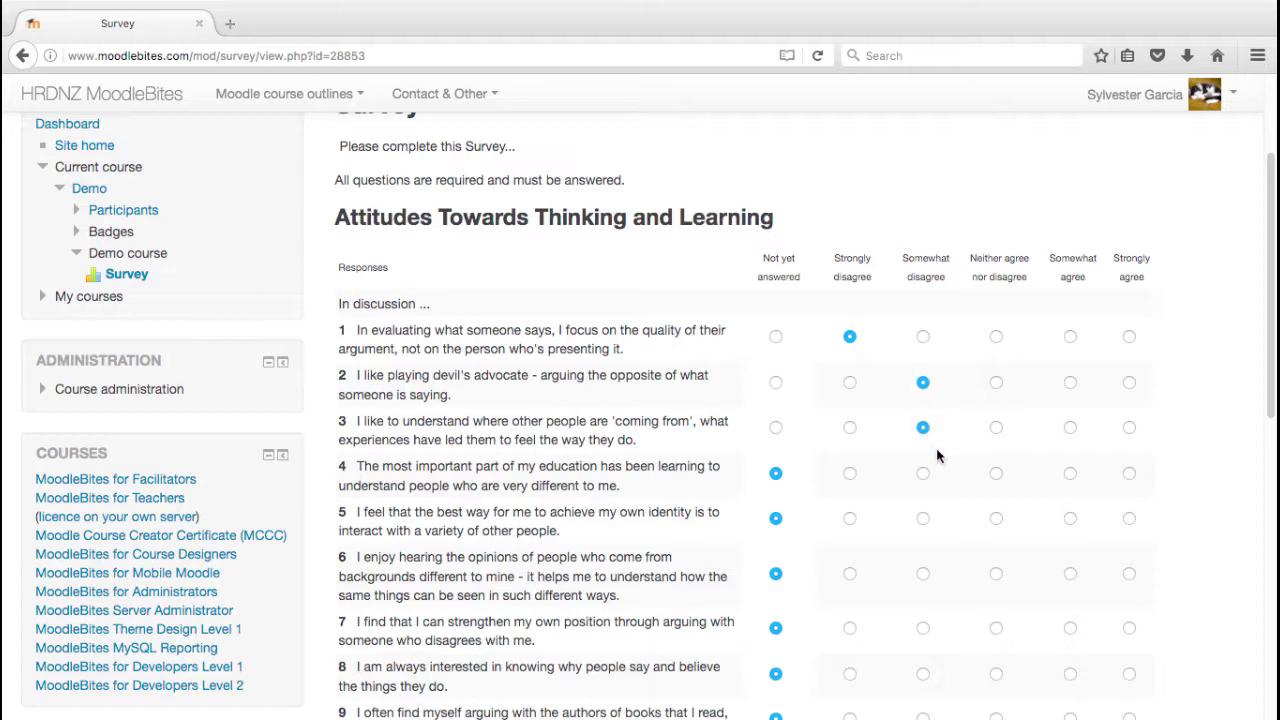
click(996, 473)
click(923, 518)
click(923, 573)
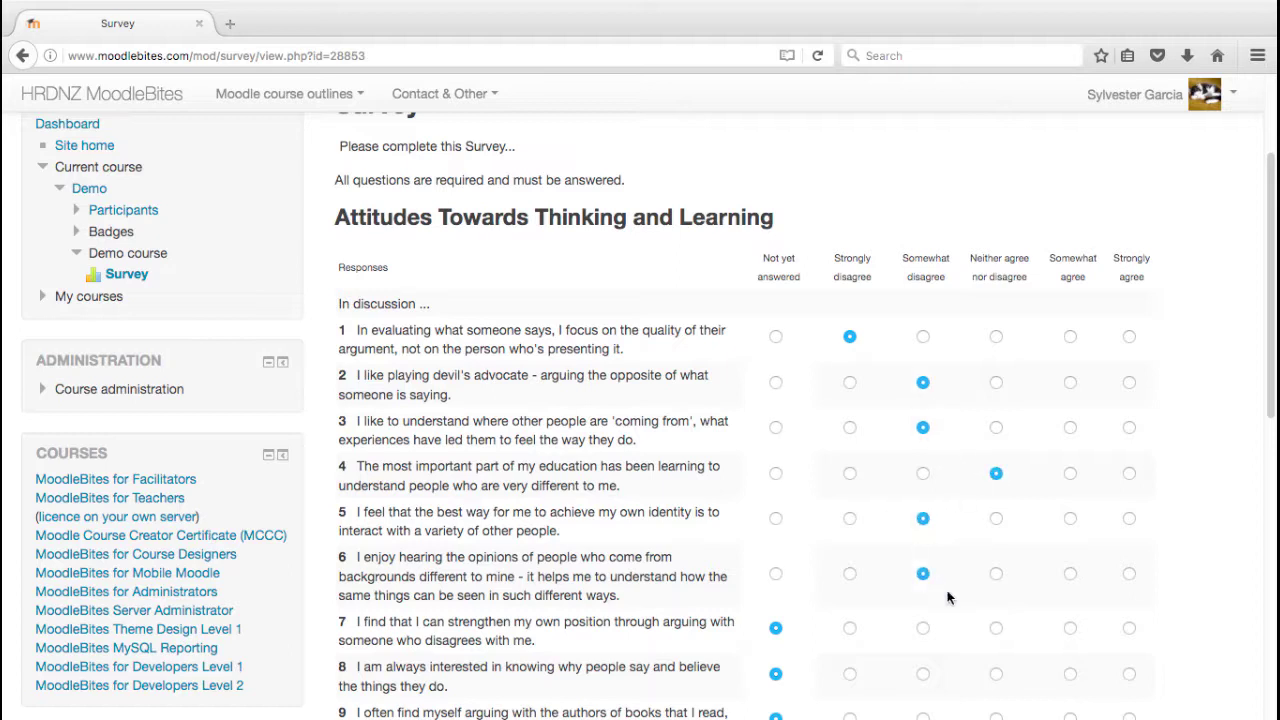
Answer questions 7, 9 and 13 with Neither agree nor disagree, and questions 8, 10, 11 and 12 with Somewhat disagree
click(996, 628)
click(923, 673)
scroll(968, 622, down, 5)
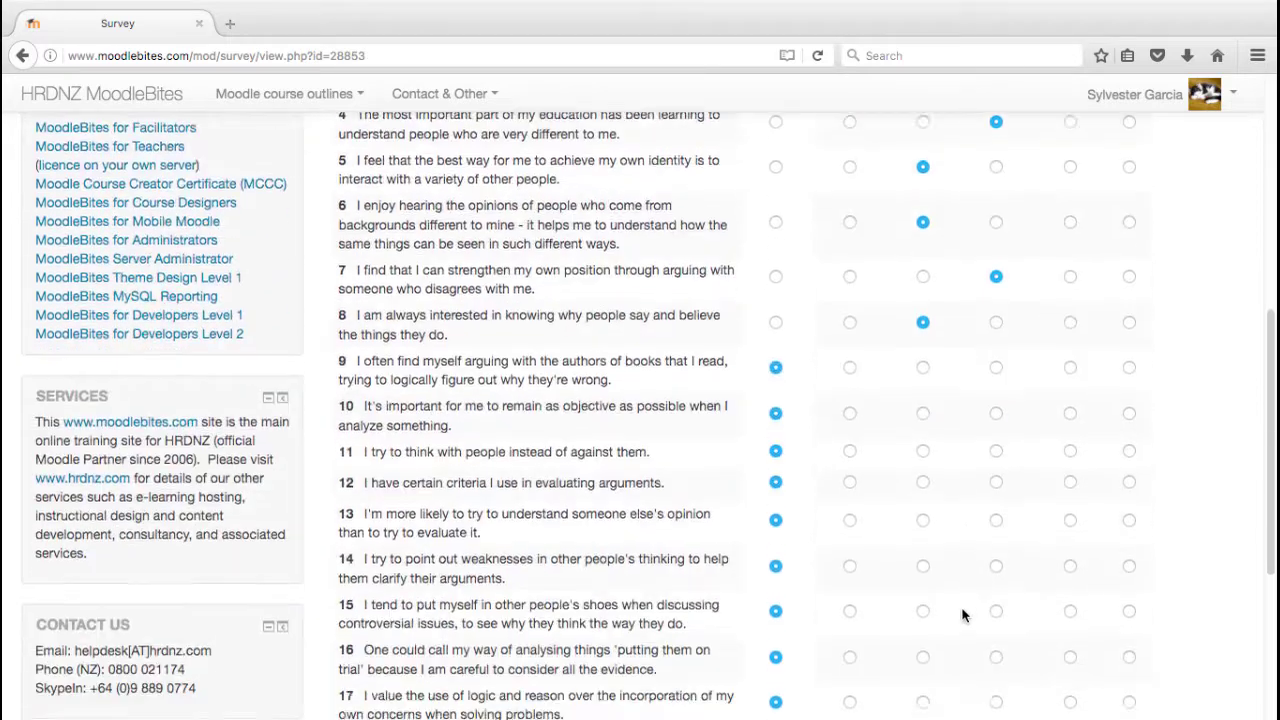
click(996, 209)
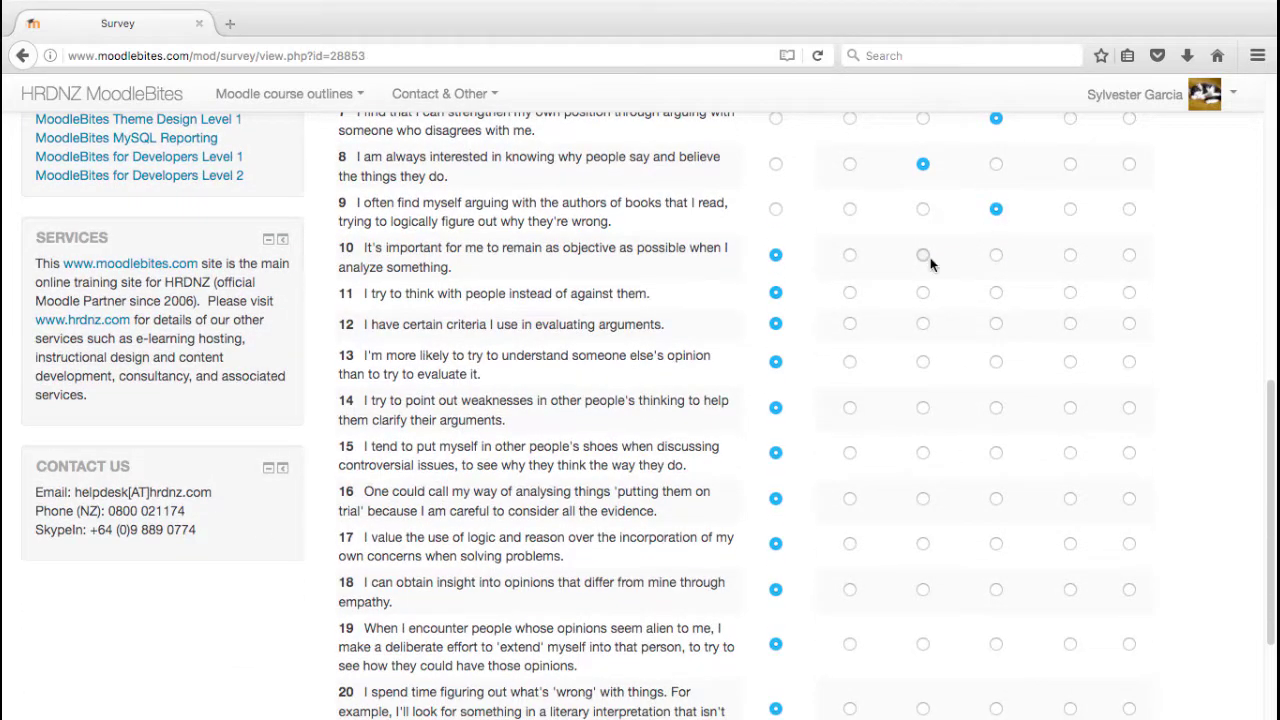
click(923, 255)
click(923, 292)
click(923, 323)
click(996, 361)
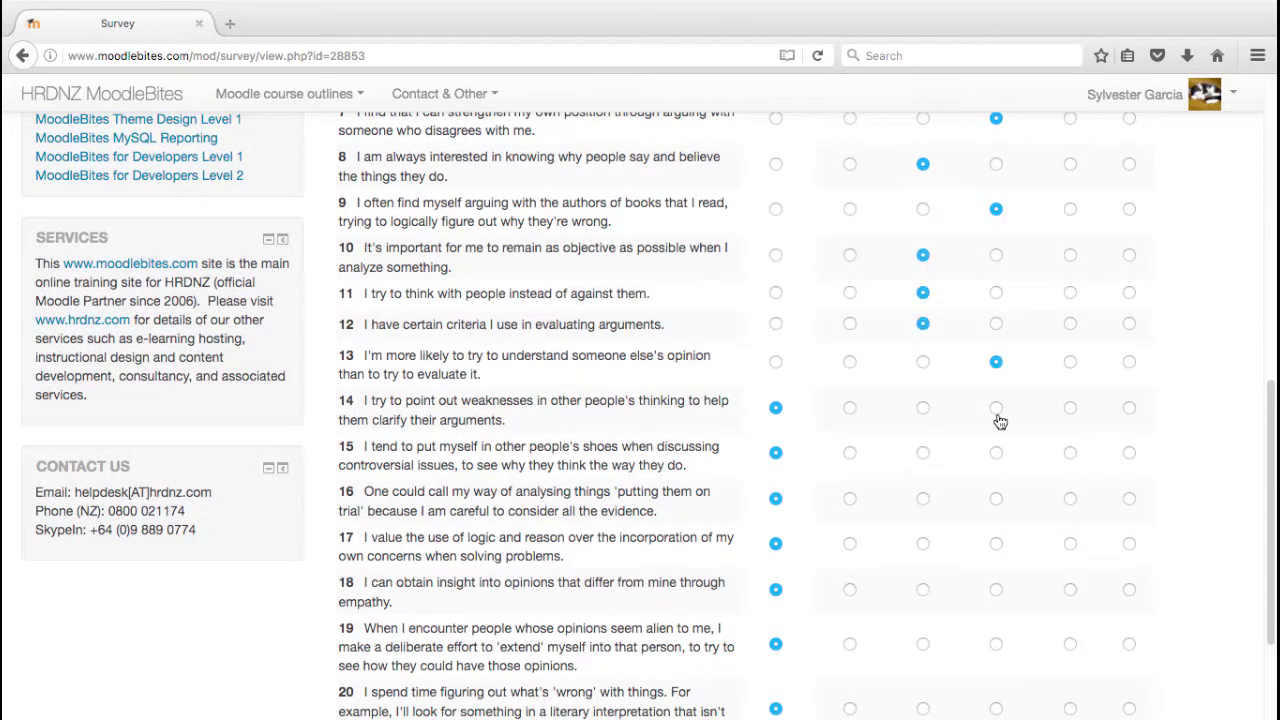
Answer questions 14, 16 and 17 Neither agree nor disagree, 15 Strongly disagree, 18 and 19 Somewhat agree, and 20 Somewhat disagree
click(997, 410)
click(850, 455)
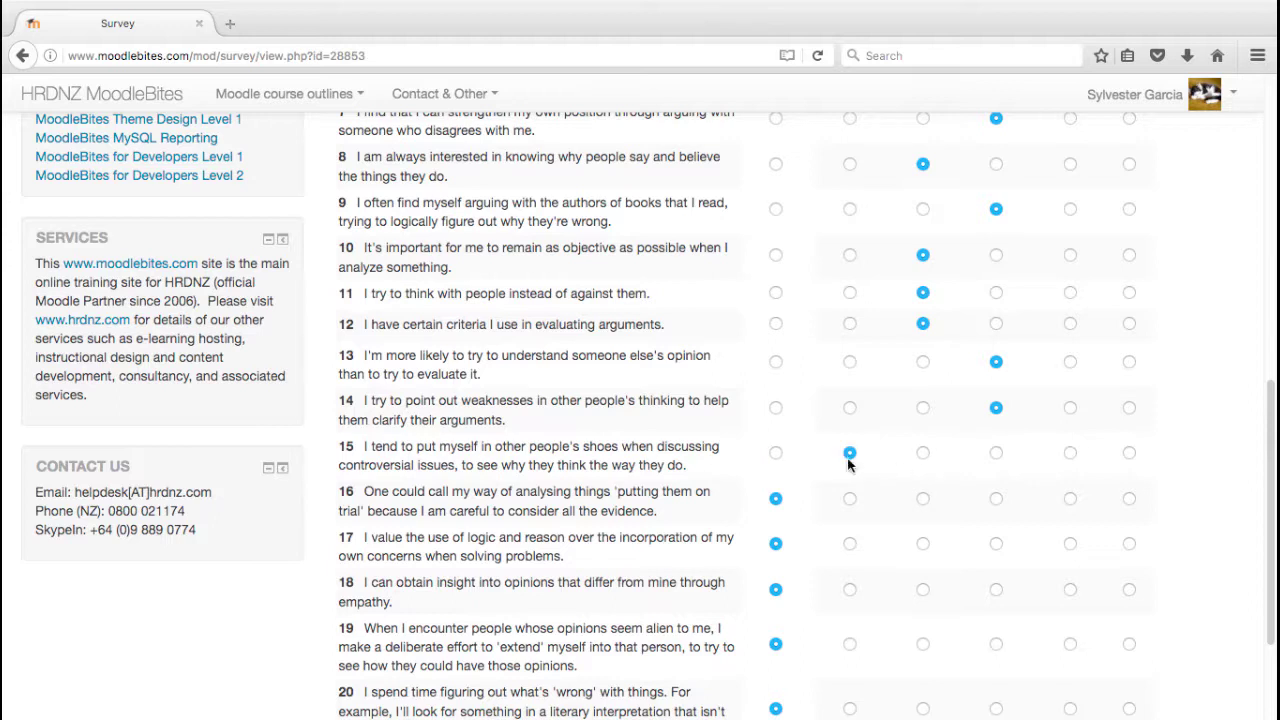
click(995, 544)
click(996, 499)
click(1070, 590)
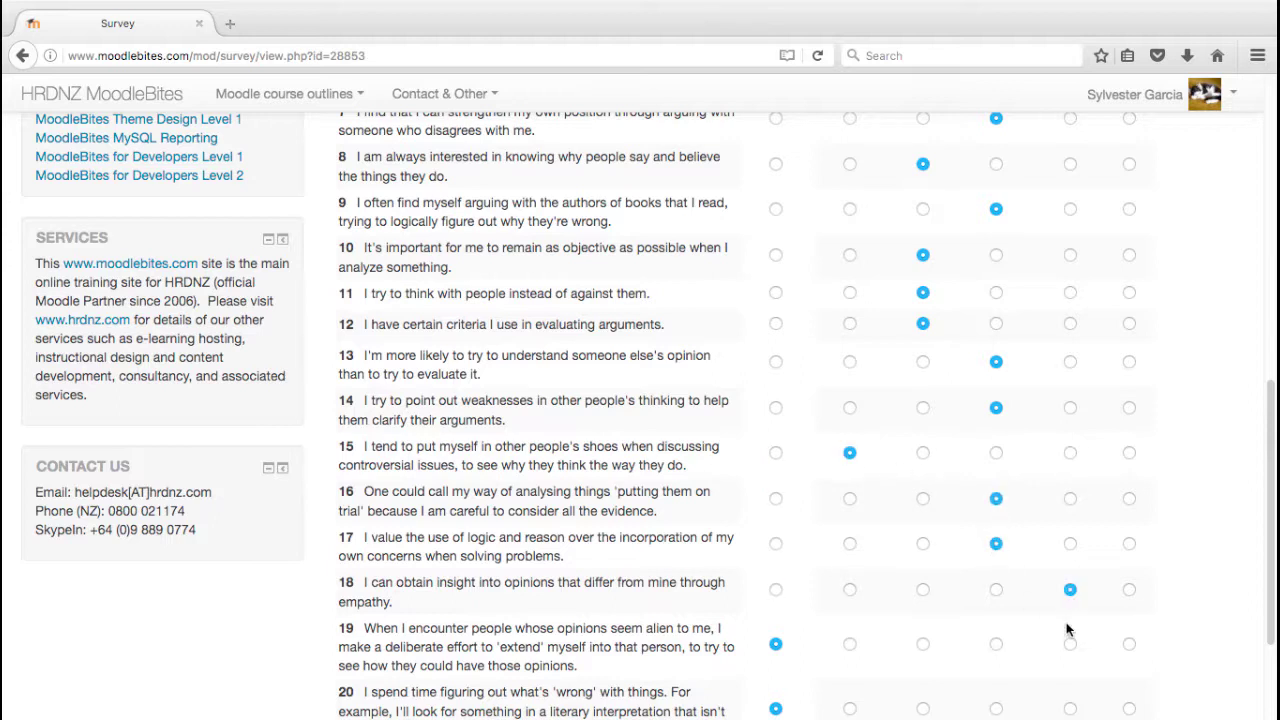
click(1070, 644)
scroll(966, 617, down, 3)
click(923, 542)
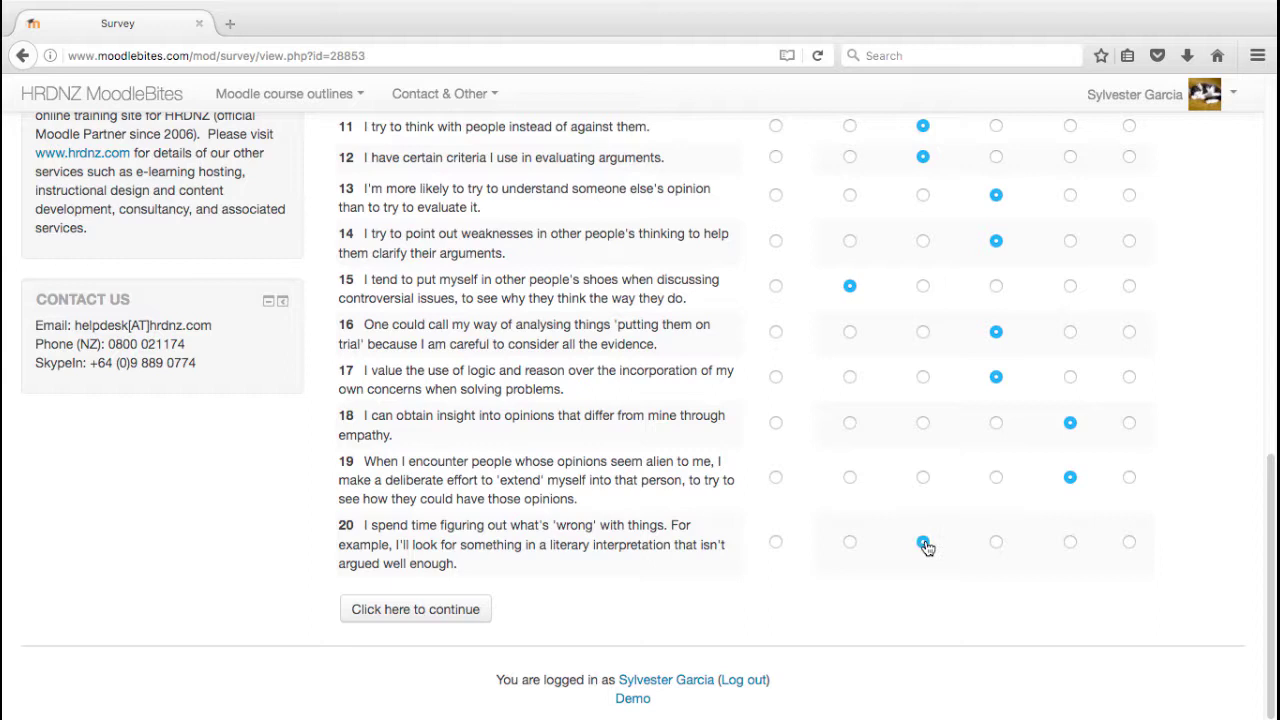
Submit the completed survey, return to the course and reopen the Survey activity to view the student's results graph
click(416, 613)
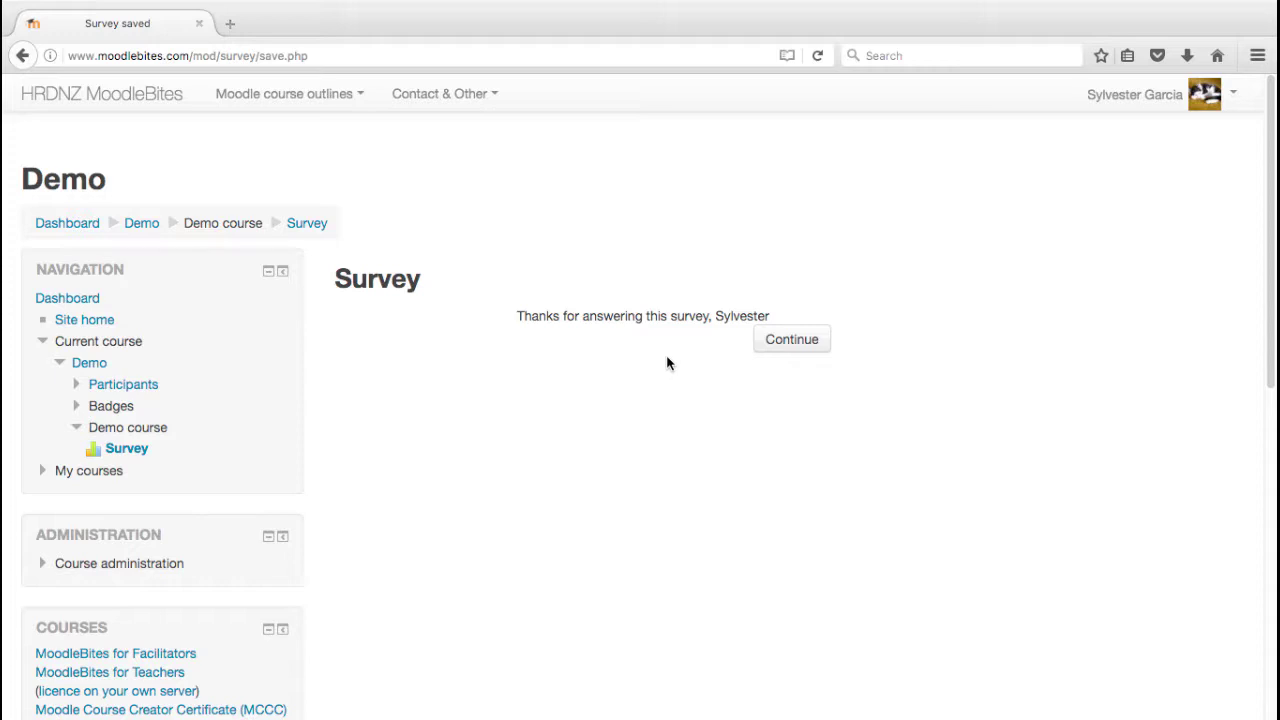
click(782, 343)
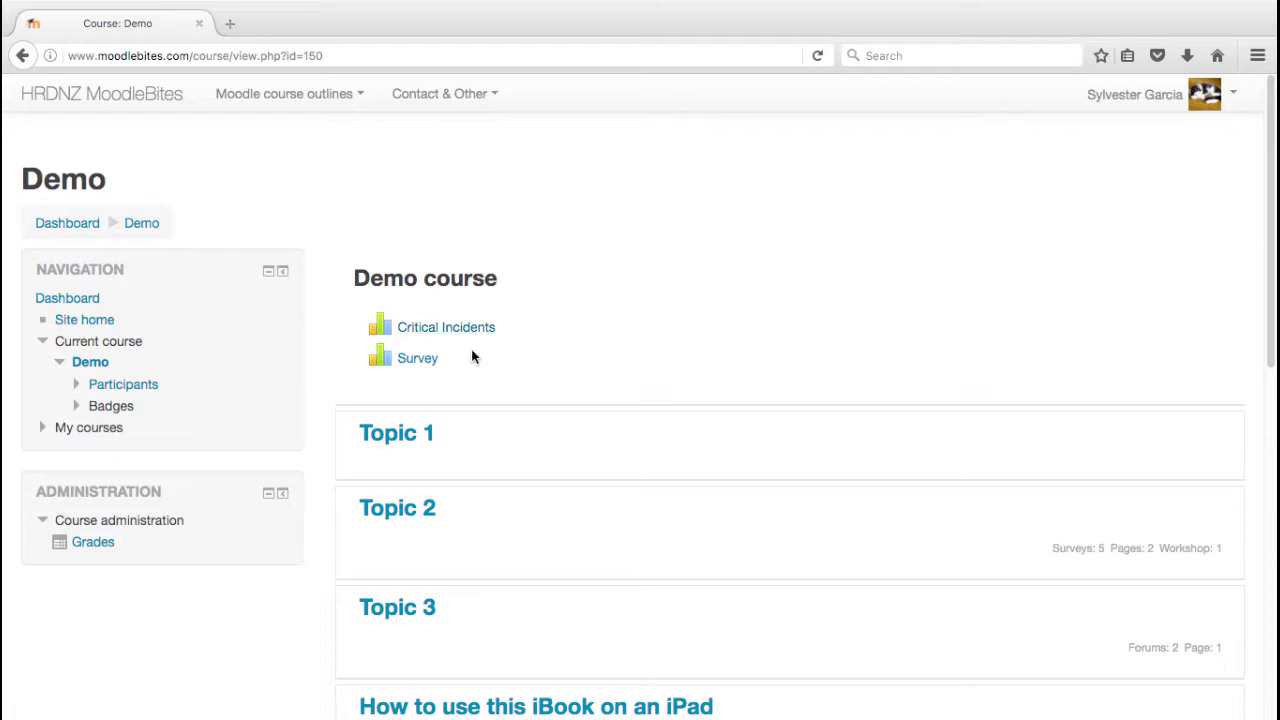
click(417, 360)
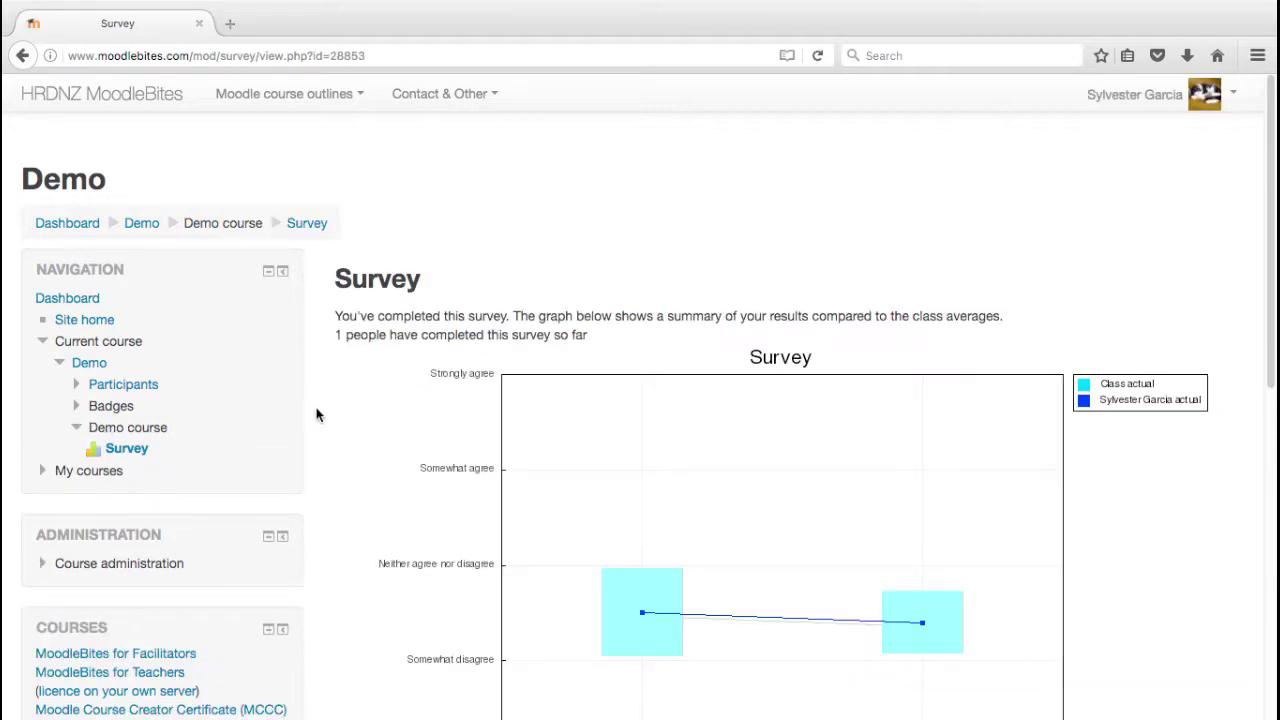
Examine the student's Survey results graph comparing their scores with the class averages
scroll(316, 415, down, 3)
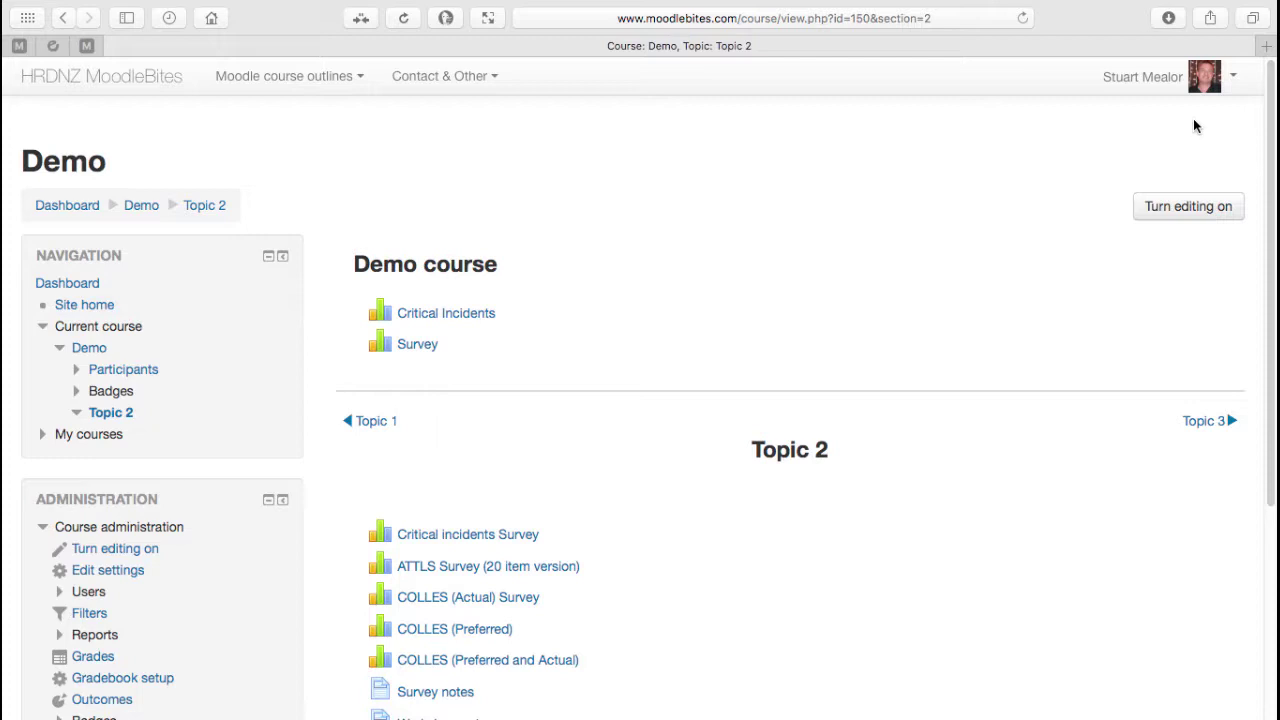
As the teacher, open the ATTLS Survey (20 item version) in Topic 2 and look through its 20 questions
scroll(639, 435, down, 2)
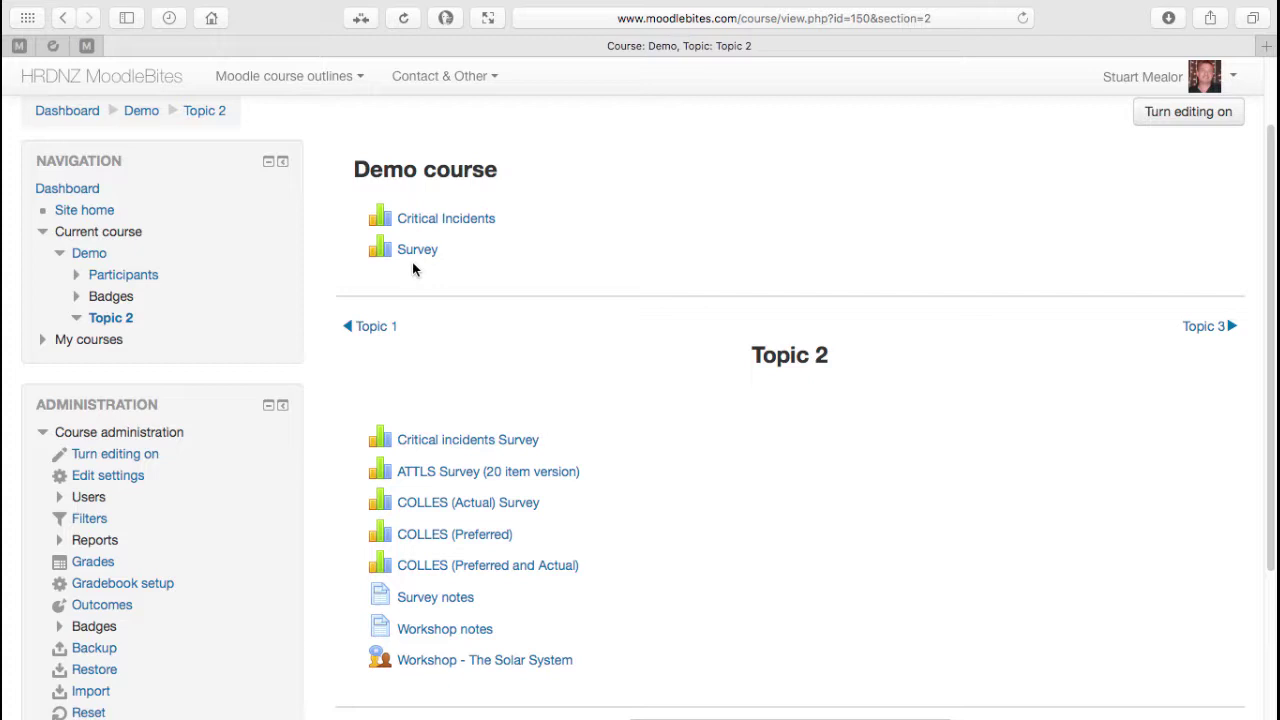
scroll(664, 448, down, 1)
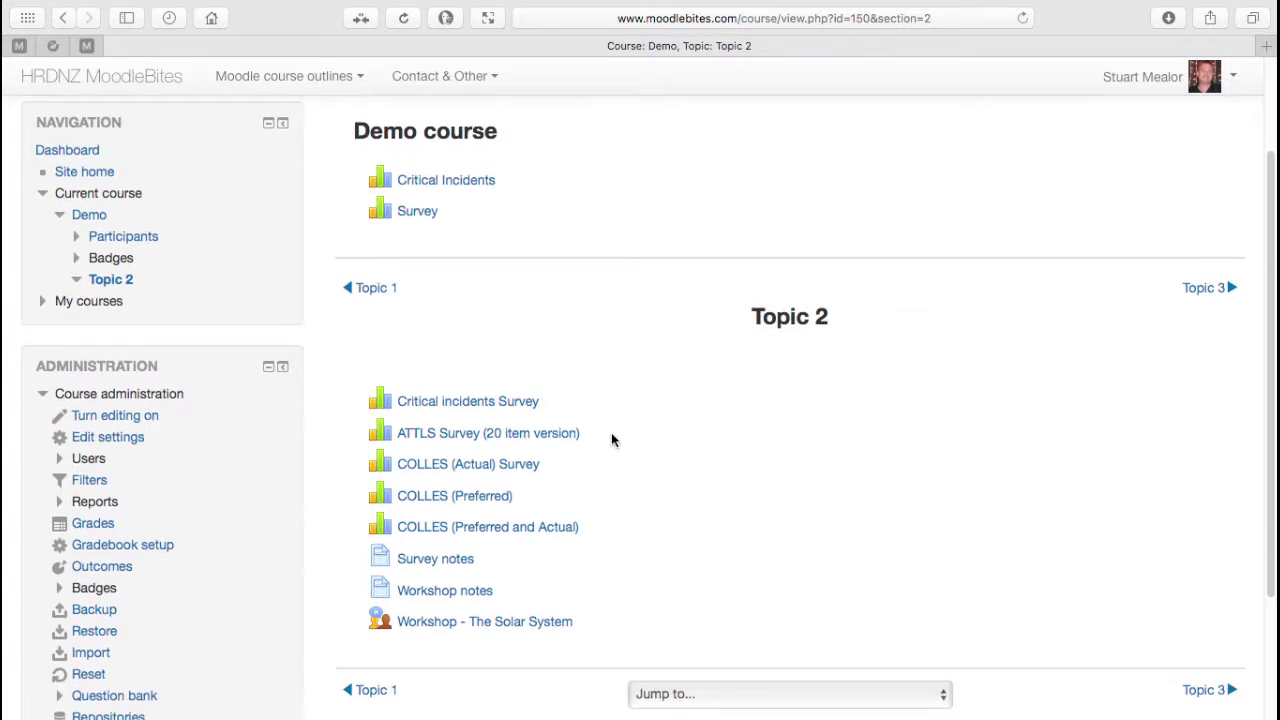
click(538, 437)
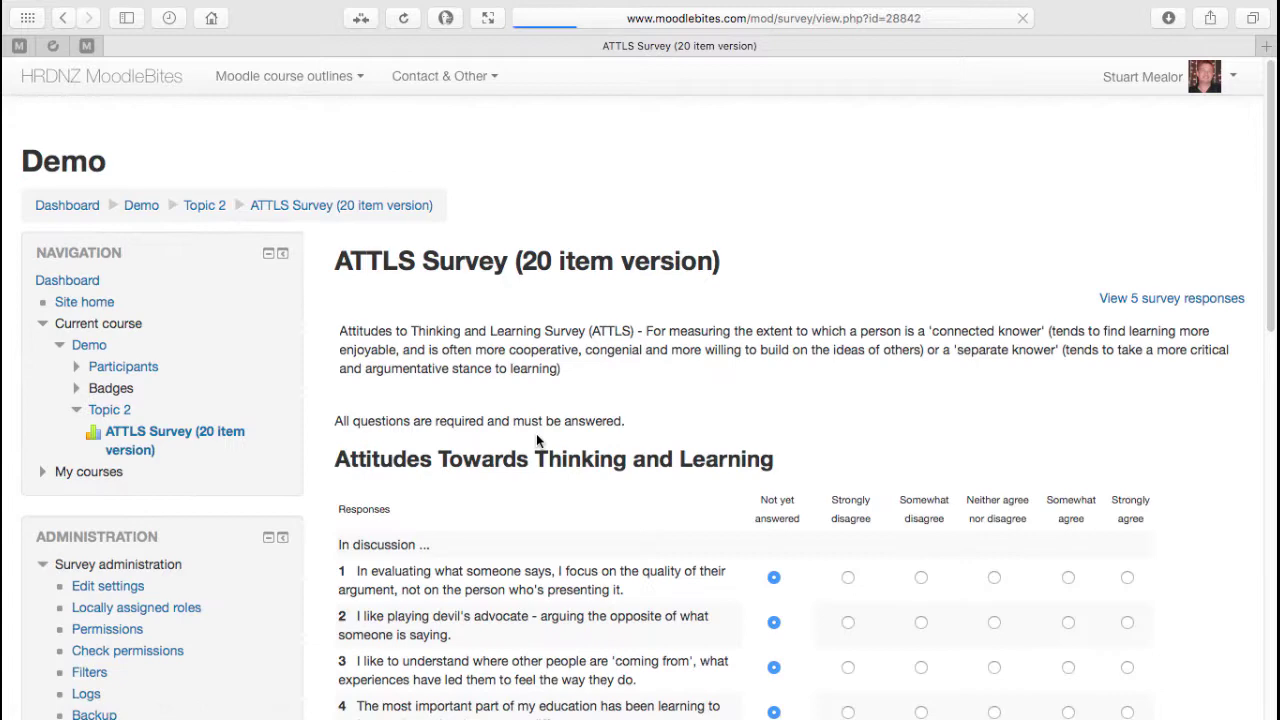
scroll(1210, 453, down, 5)
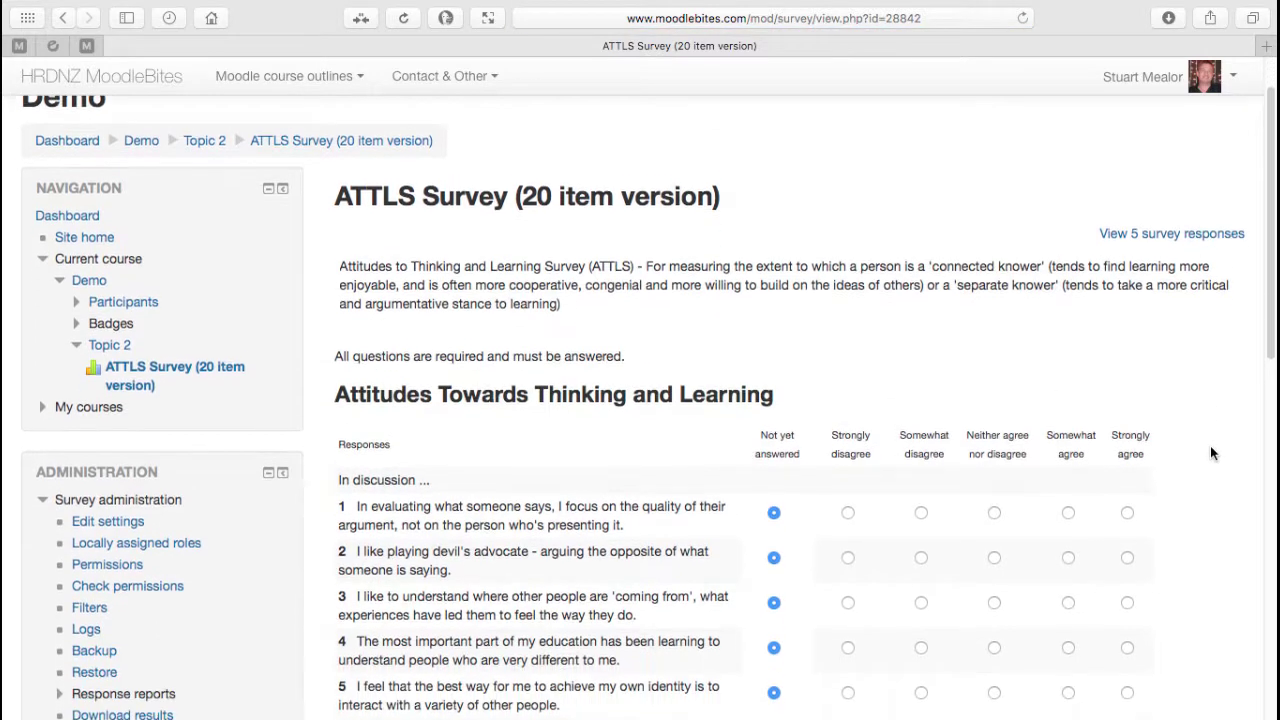
scroll(1210, 453, down, 8)
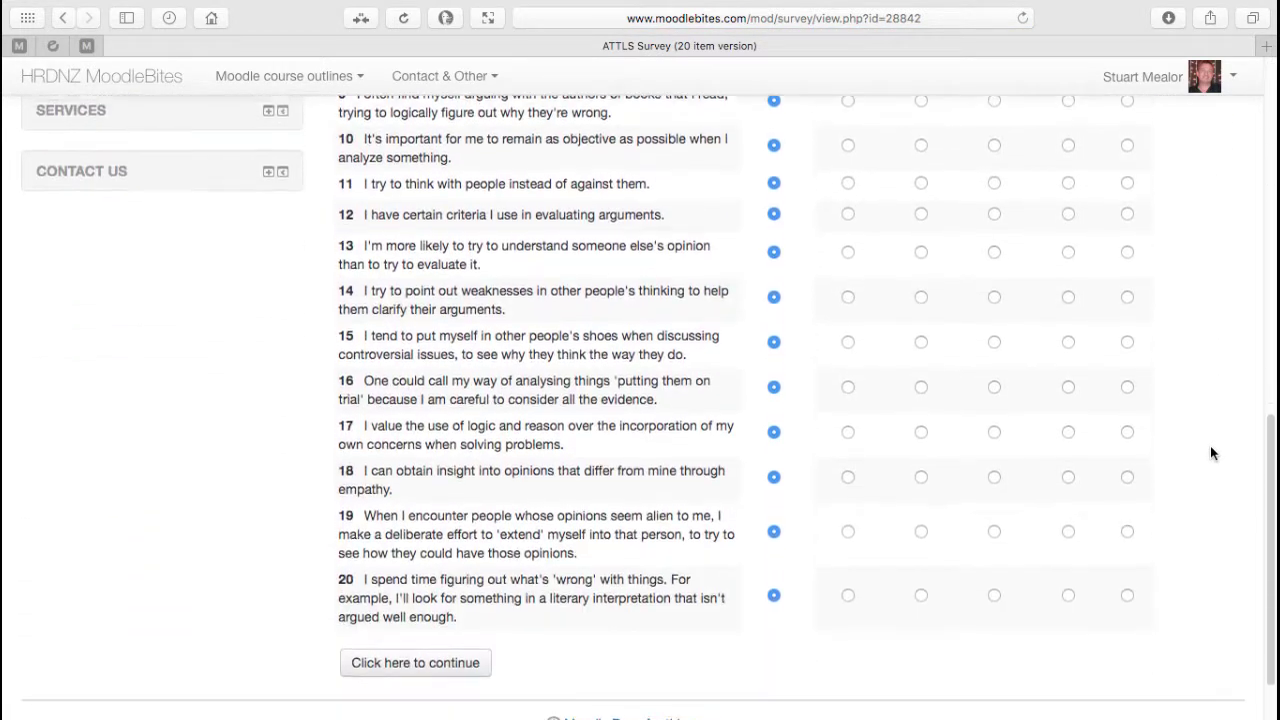
scroll(1210, 453, up, 9)
scroll(1210, 454, up, 4)
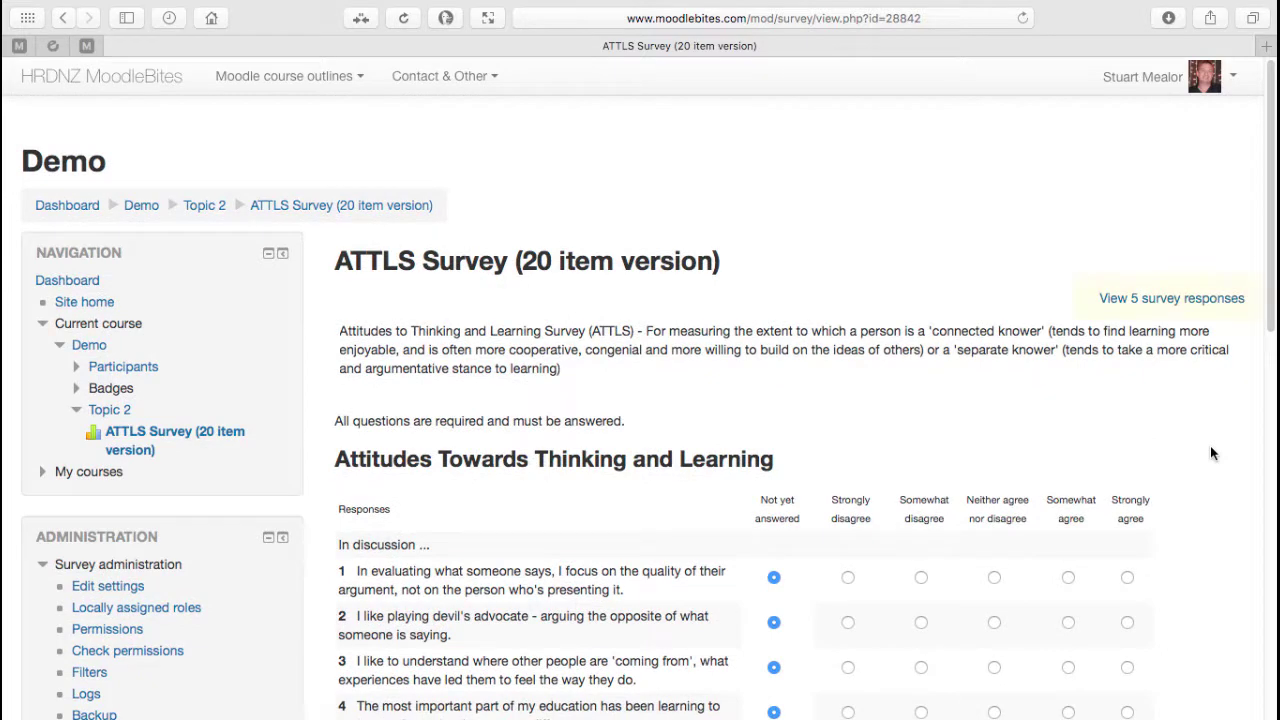
Open the responses of the ATTLS Survey (20 item version) and examine the Summary report's graph
click(1173, 300)
scroll(1186, 443, down, 3)
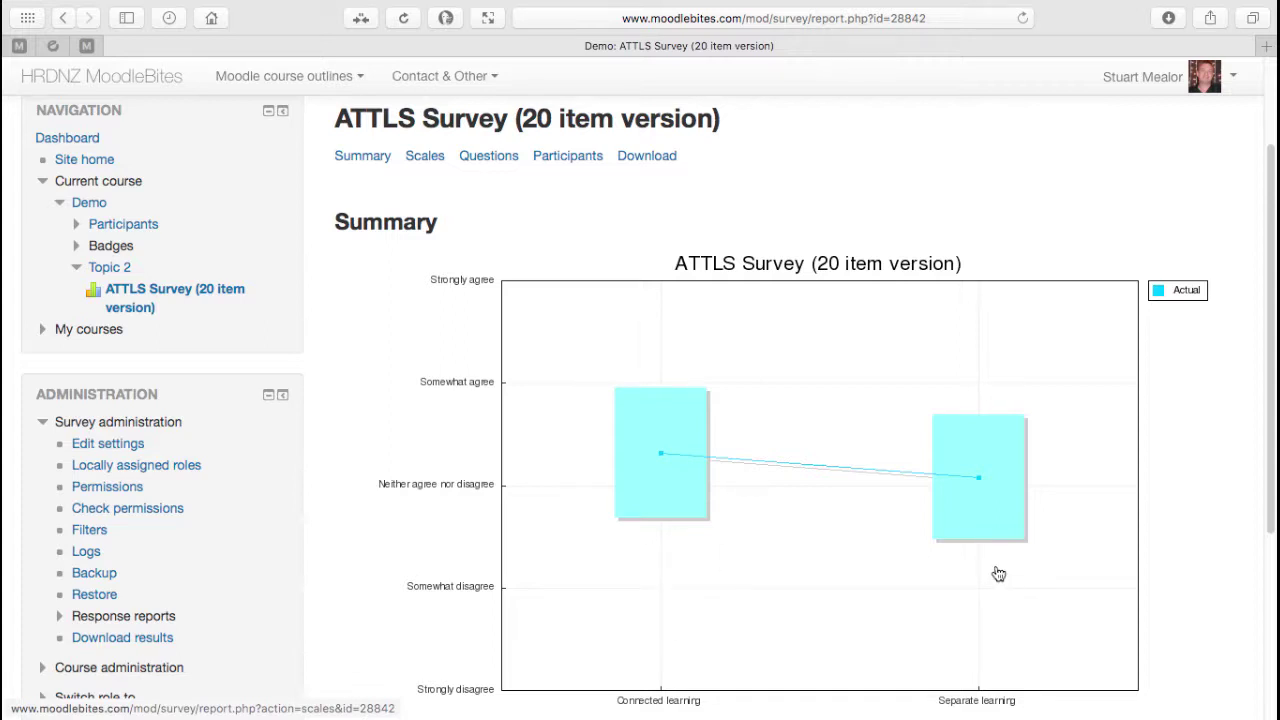
click(365, 165)
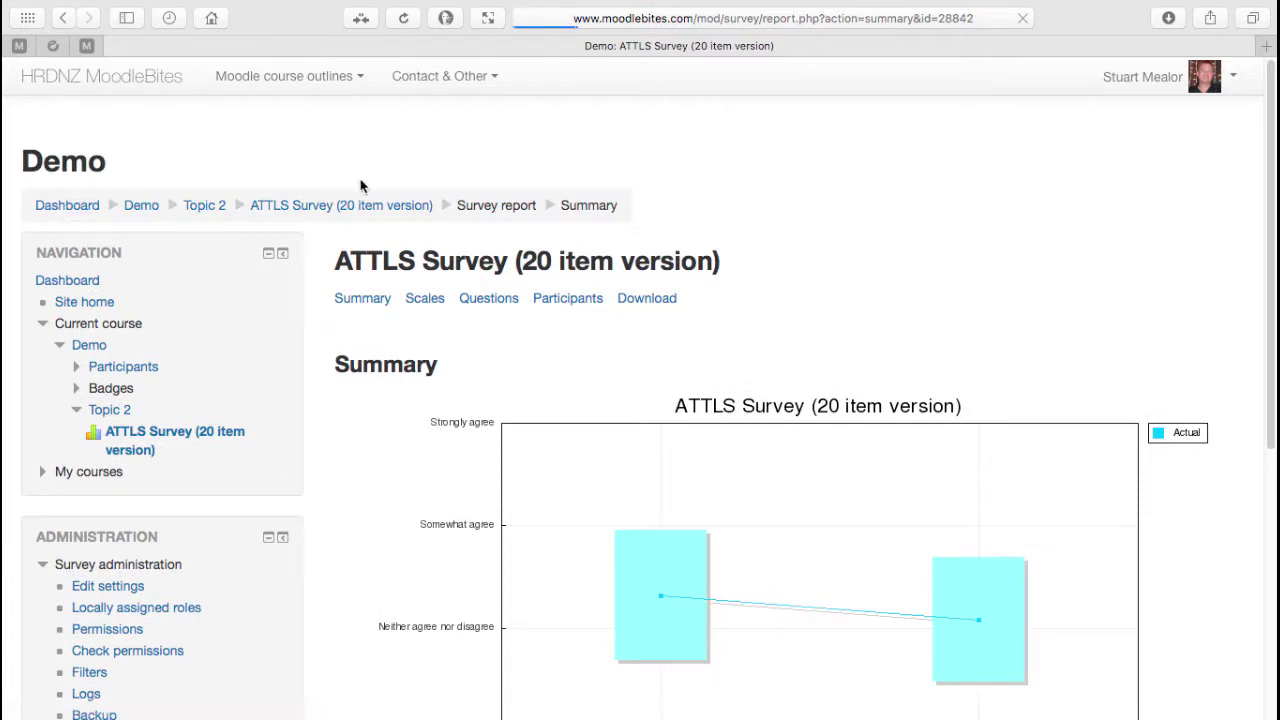
scroll(336, 407, down, 3)
scroll(336, 407, down, 1)
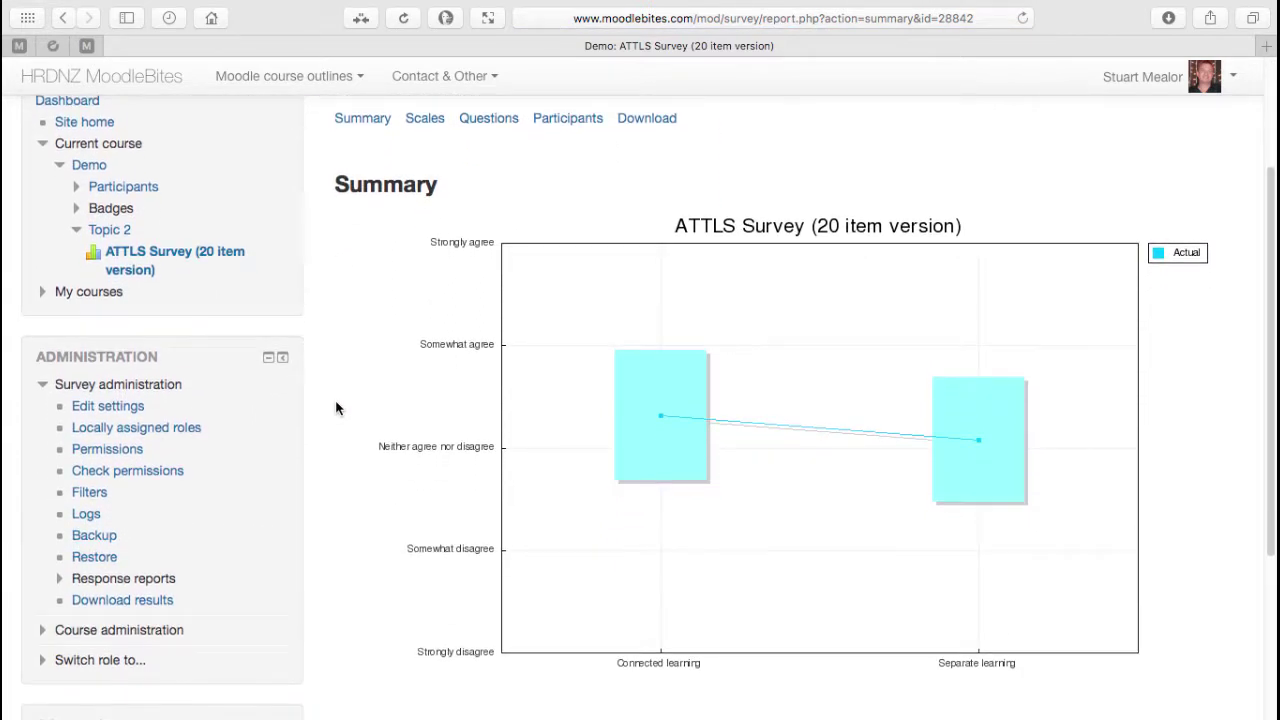
Examine the Scales report's Connected learning and Separate learning graphs and open the question details of the Separate learning scale
click(425, 120)
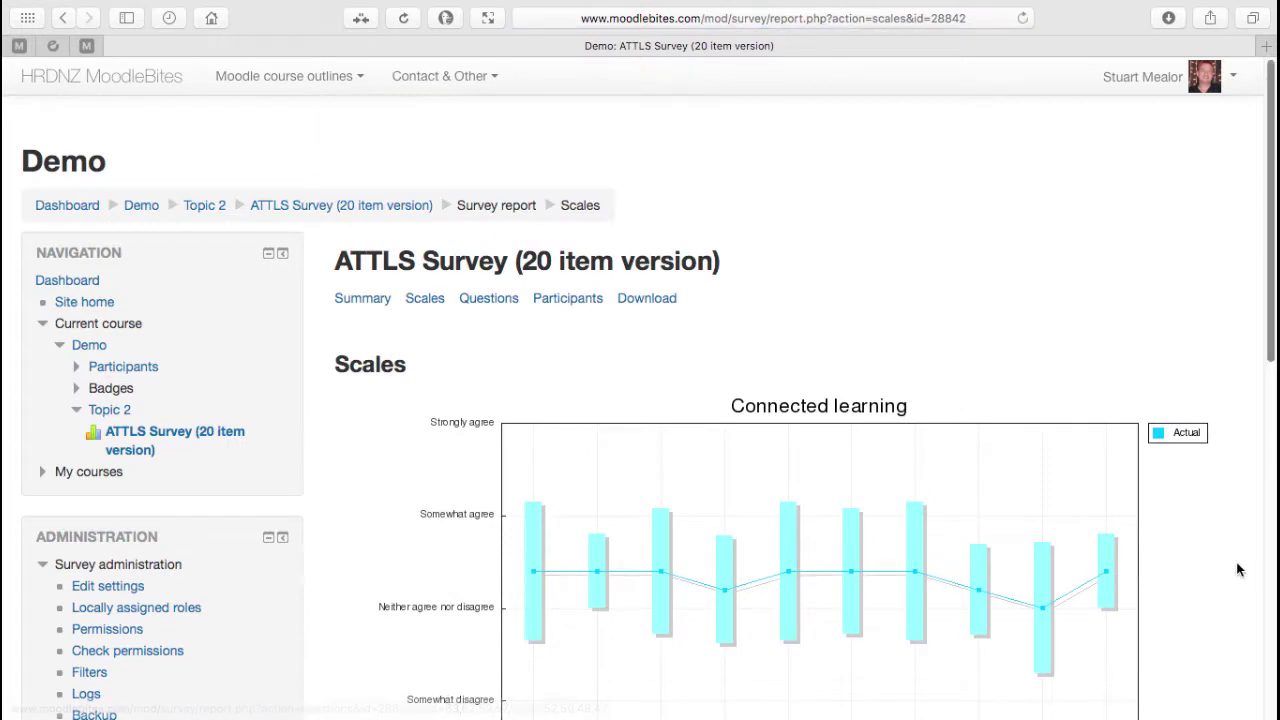
scroll(1238, 568, down, 4)
scroll(1238, 569, down, 1)
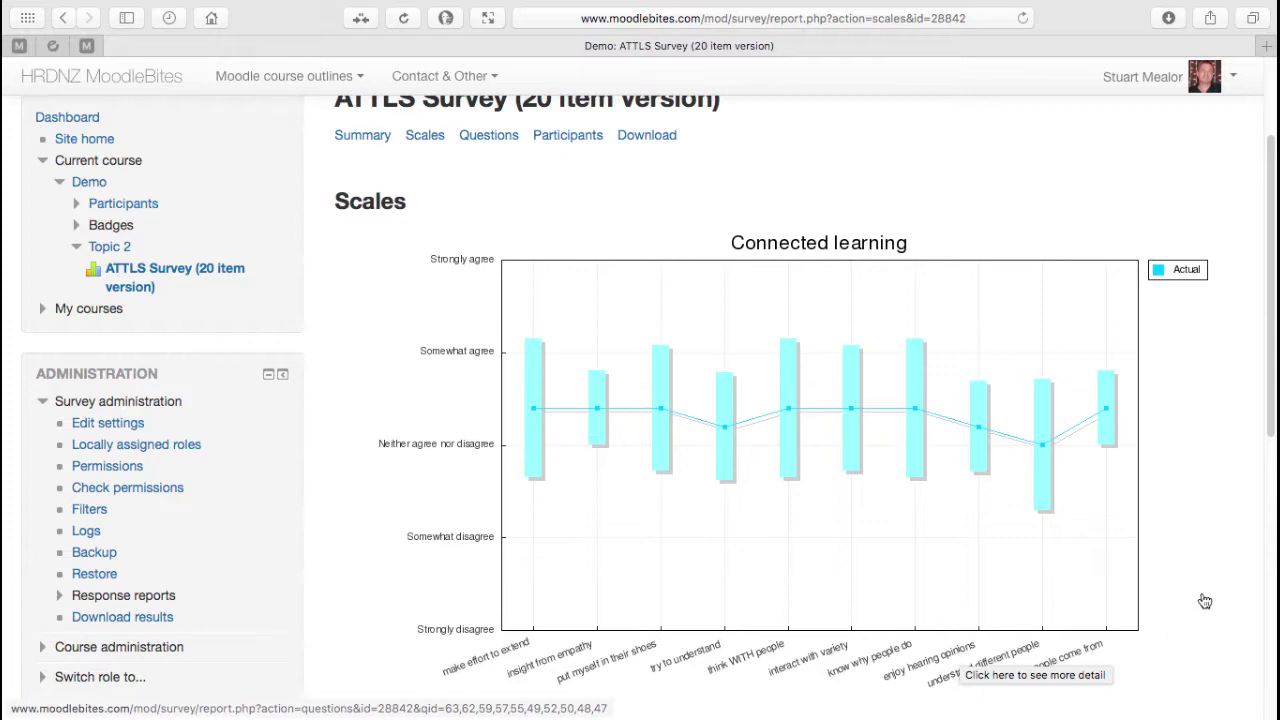
scroll(1256, 497, down, 5)
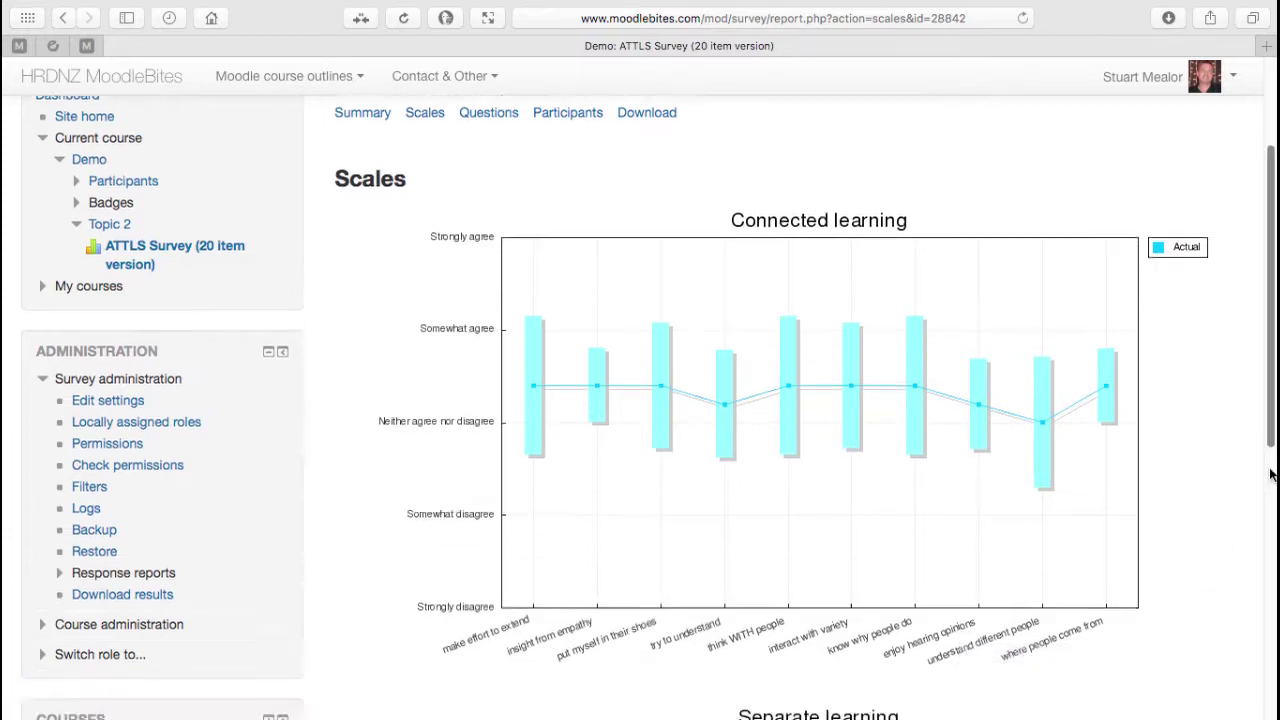
scroll(640, 400, down, 5)
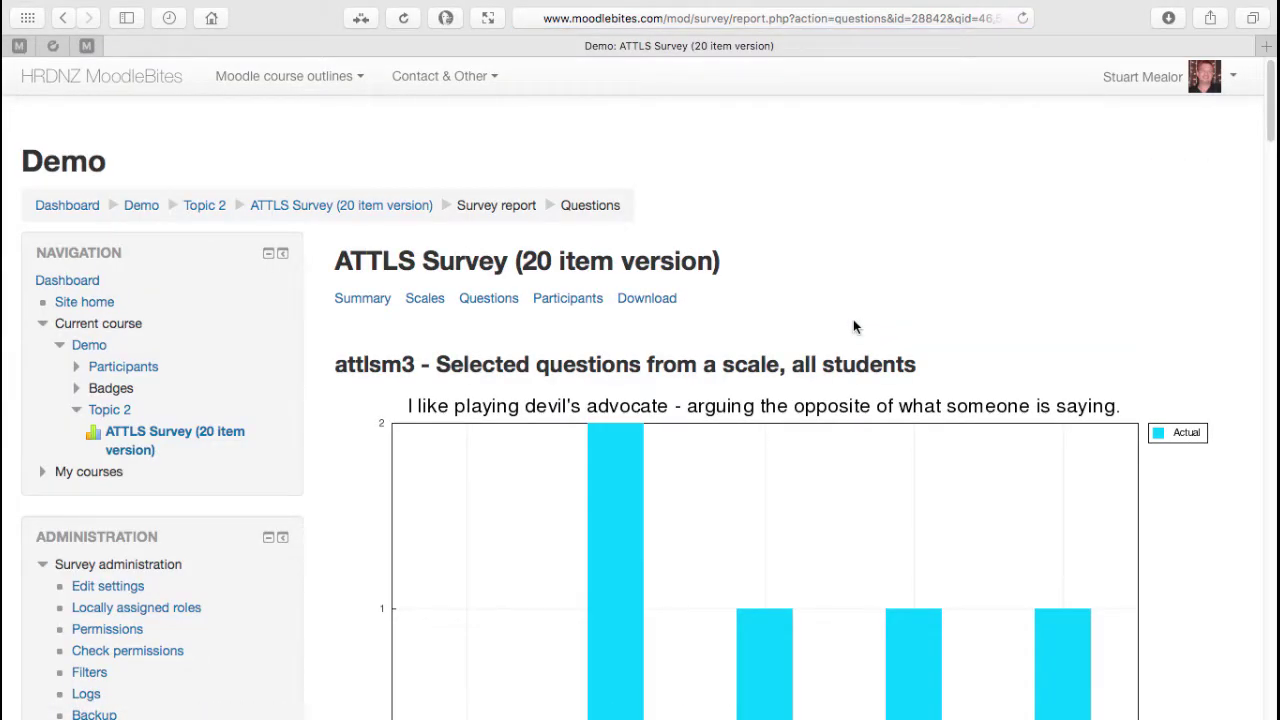
Examine the bar graphs of all students' responses to the selected questions from the Separate learning scale
scroll(1232, 510, down, 5)
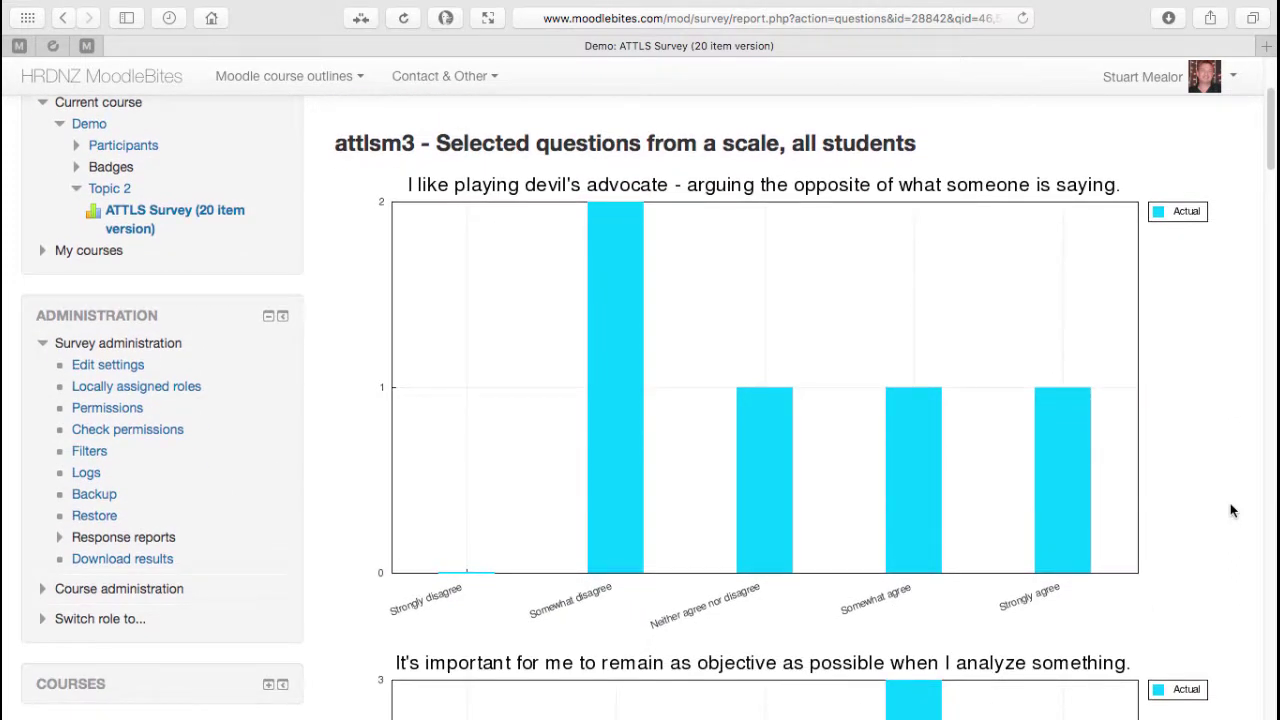
scroll(1232, 510, down, 10)
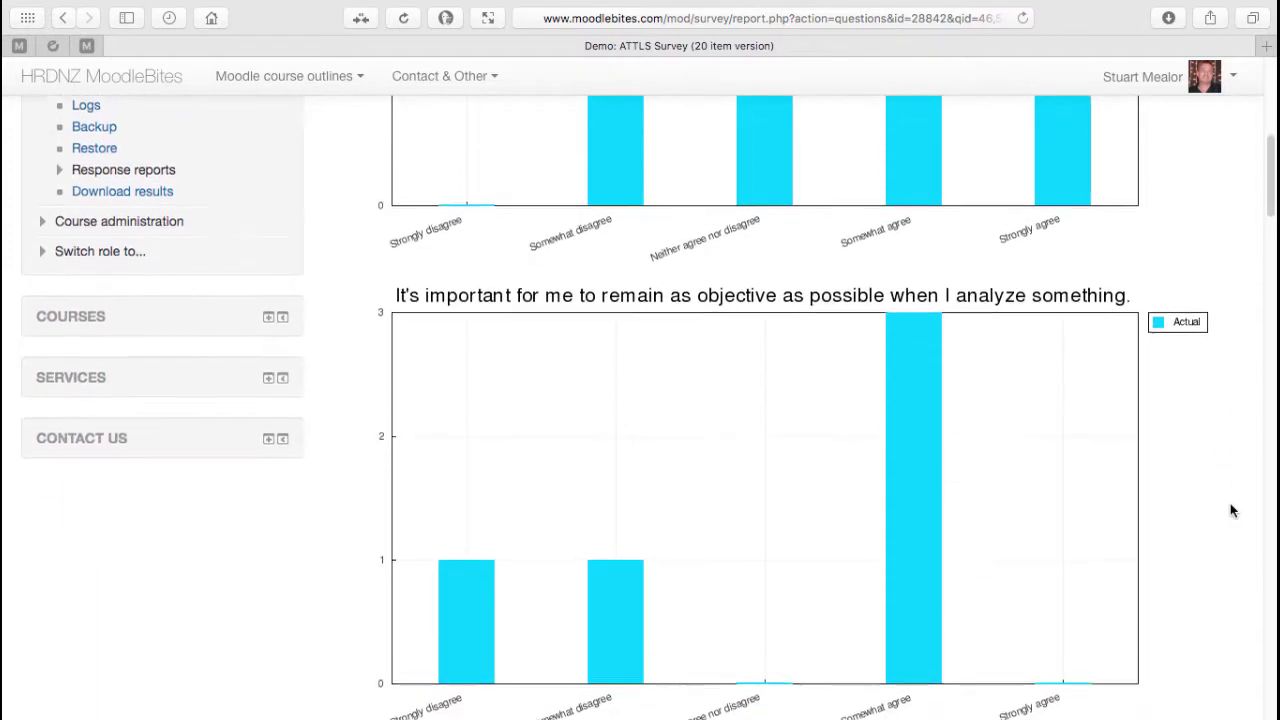
scroll(1230, 510, down, 8)
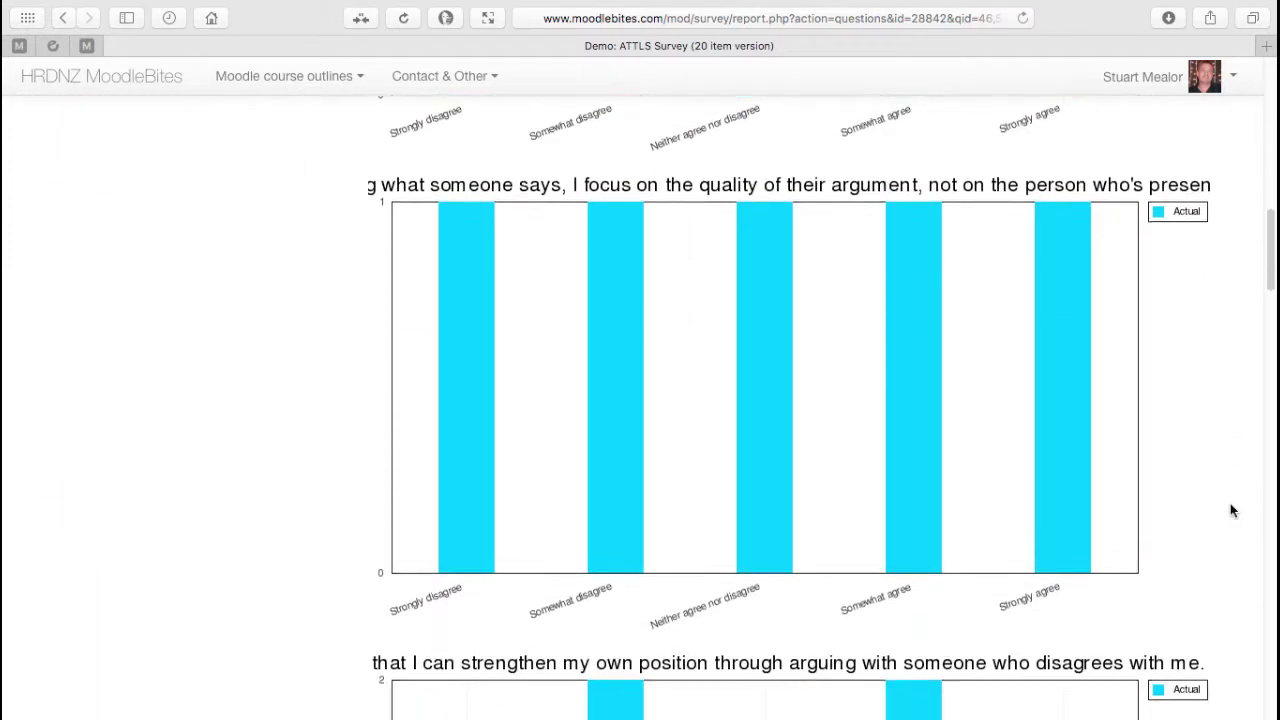
scroll(1230, 510, down, 11)
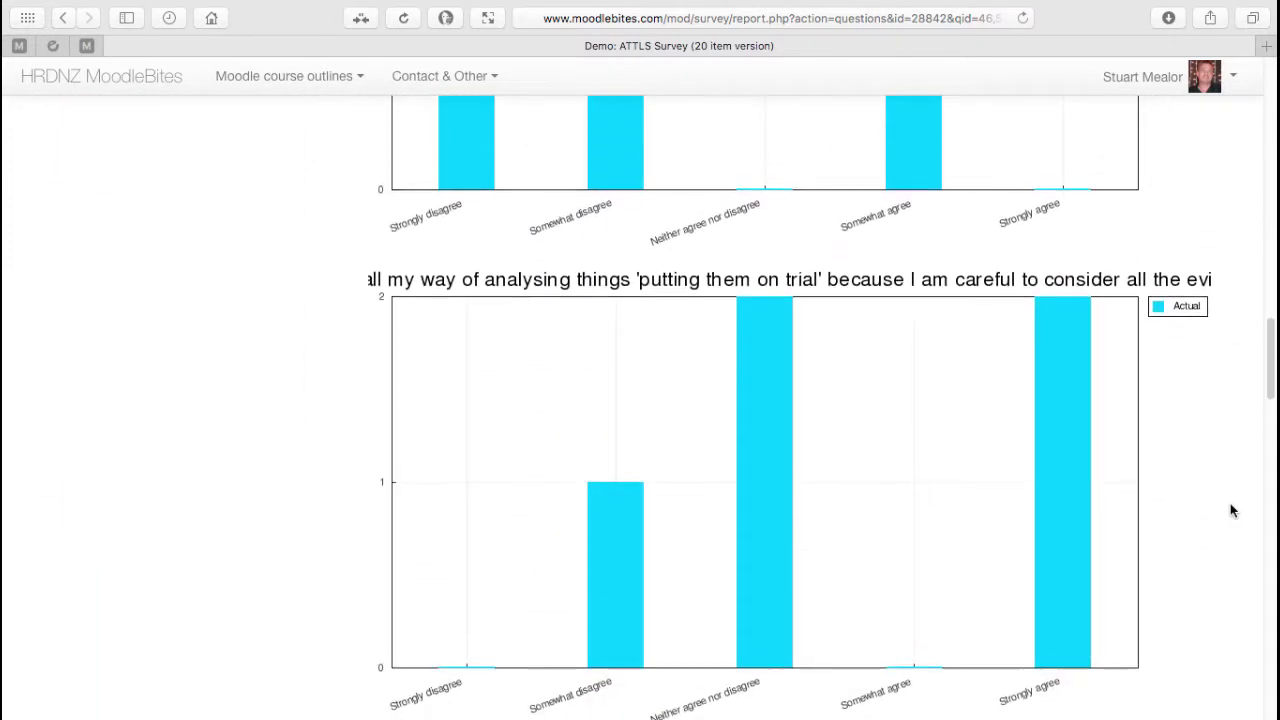
scroll(1230, 510, down, 5)
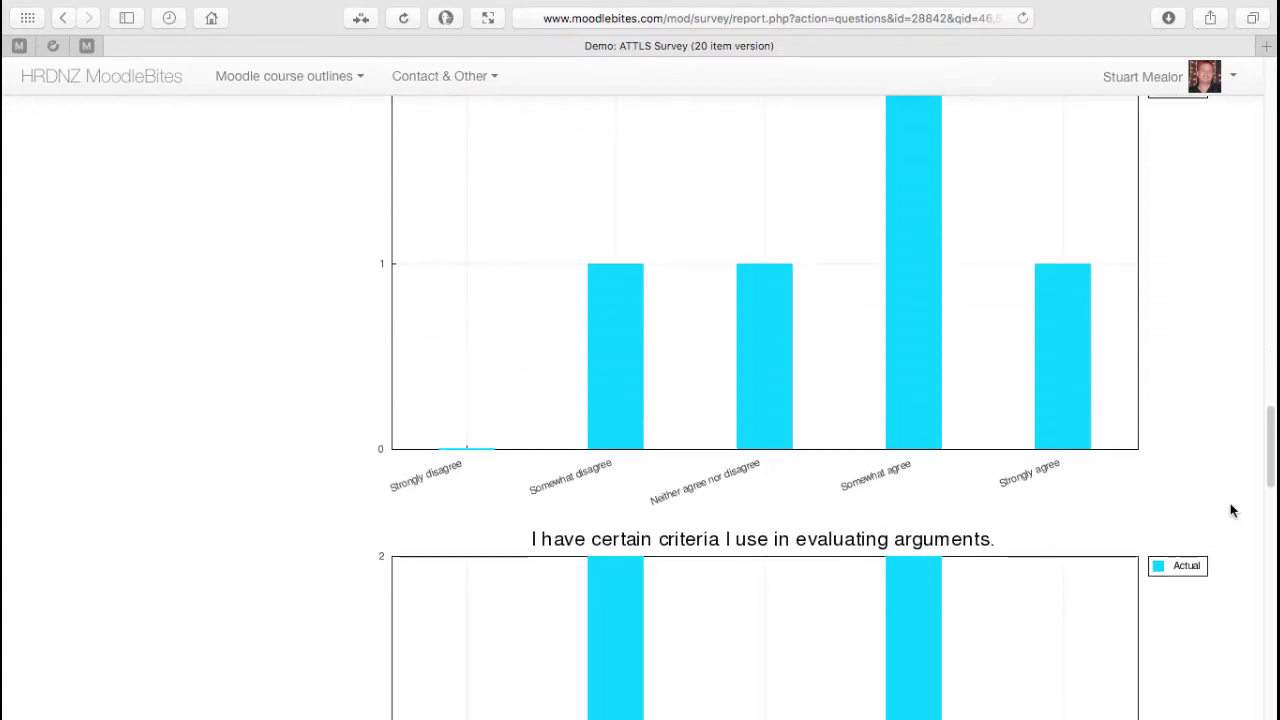
scroll(1231, 510, up, 13)
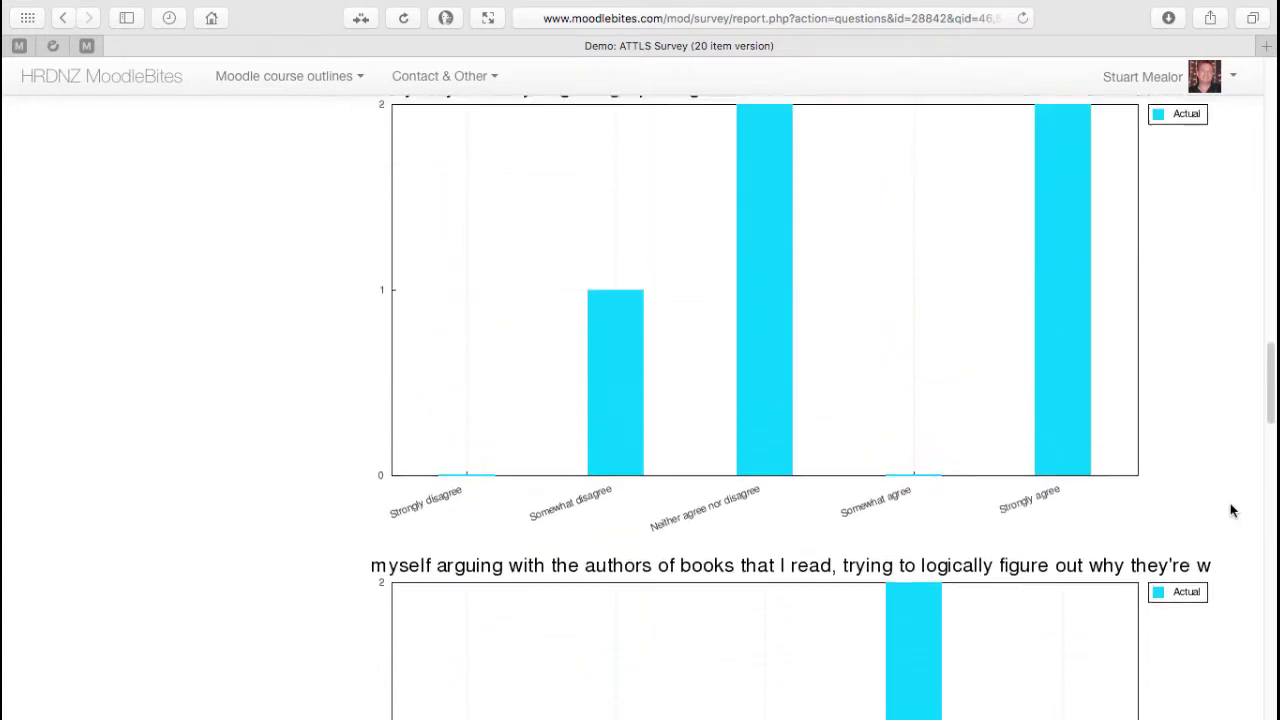
scroll(1231, 510, up, 20)
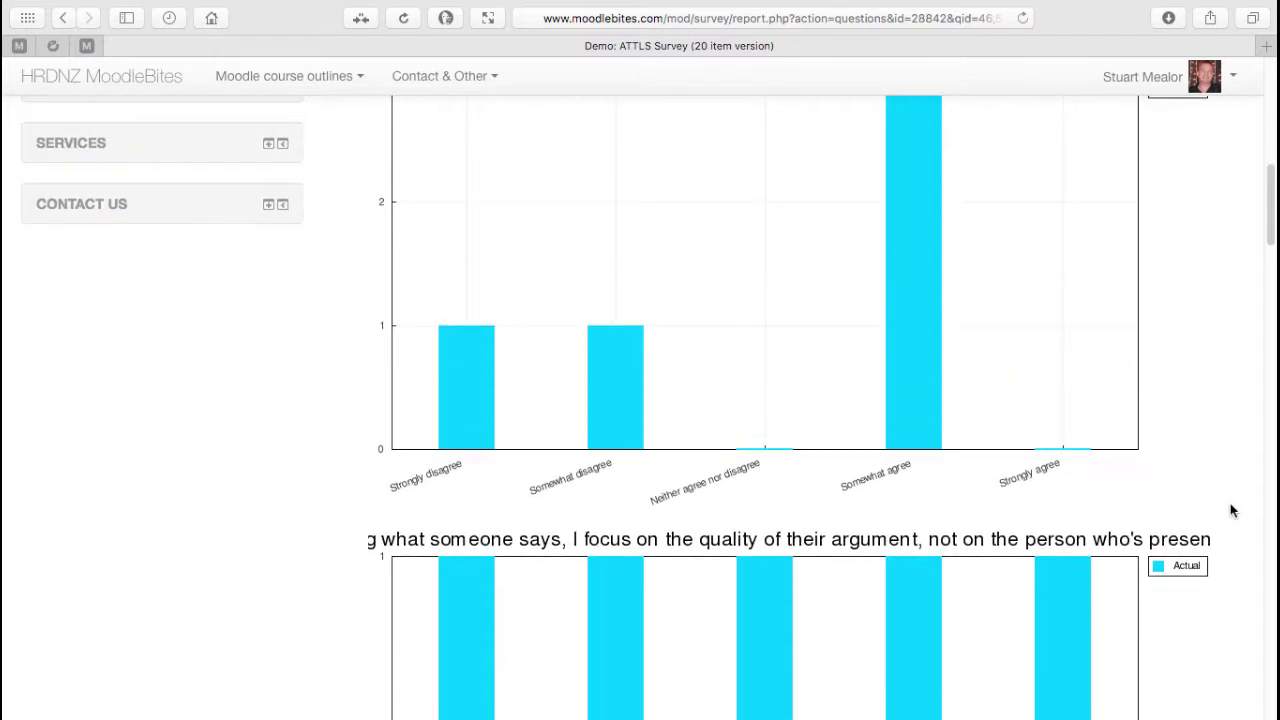
scroll(1231, 510, up, 6)
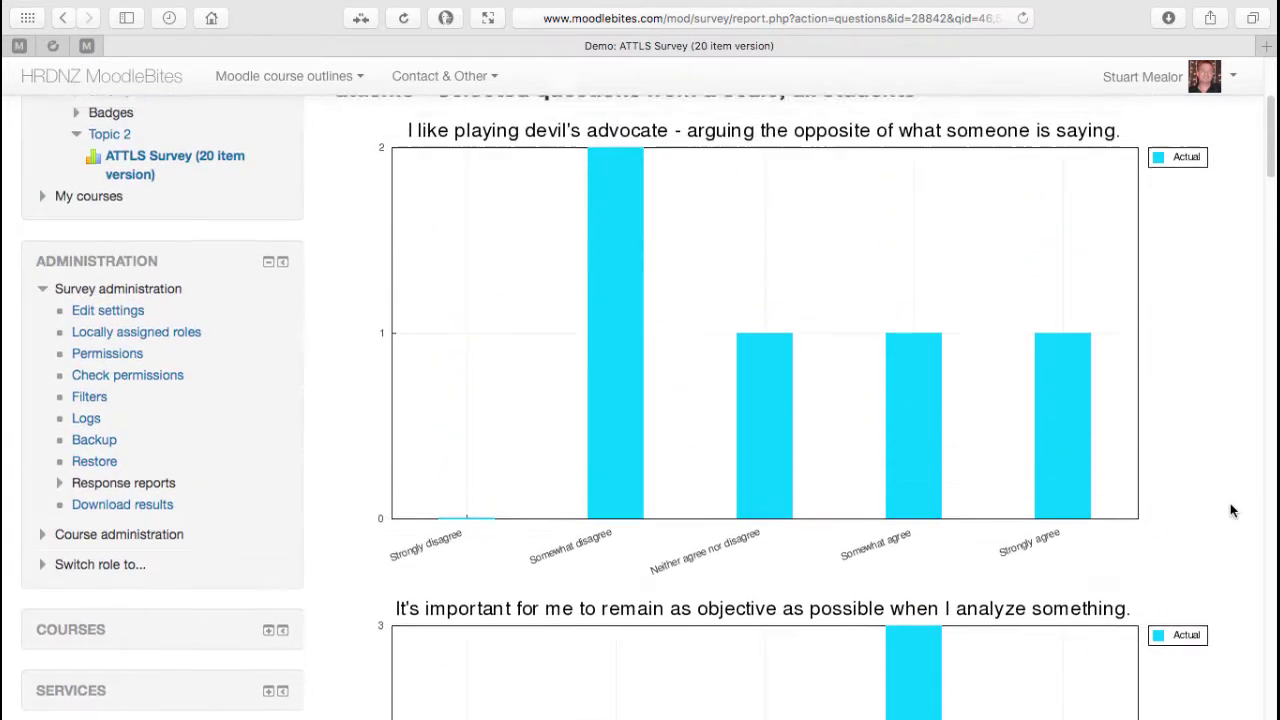
scroll(1231, 510, up, 1)
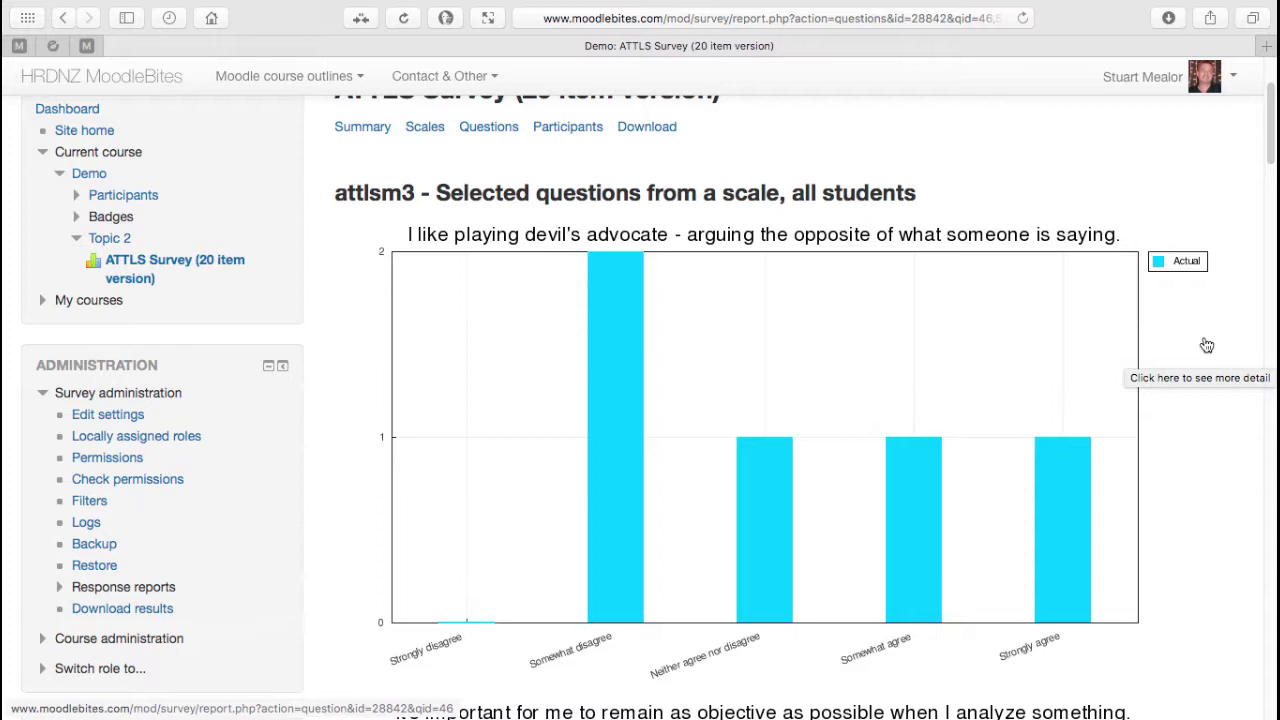
scroll(1207, 345, up, 2)
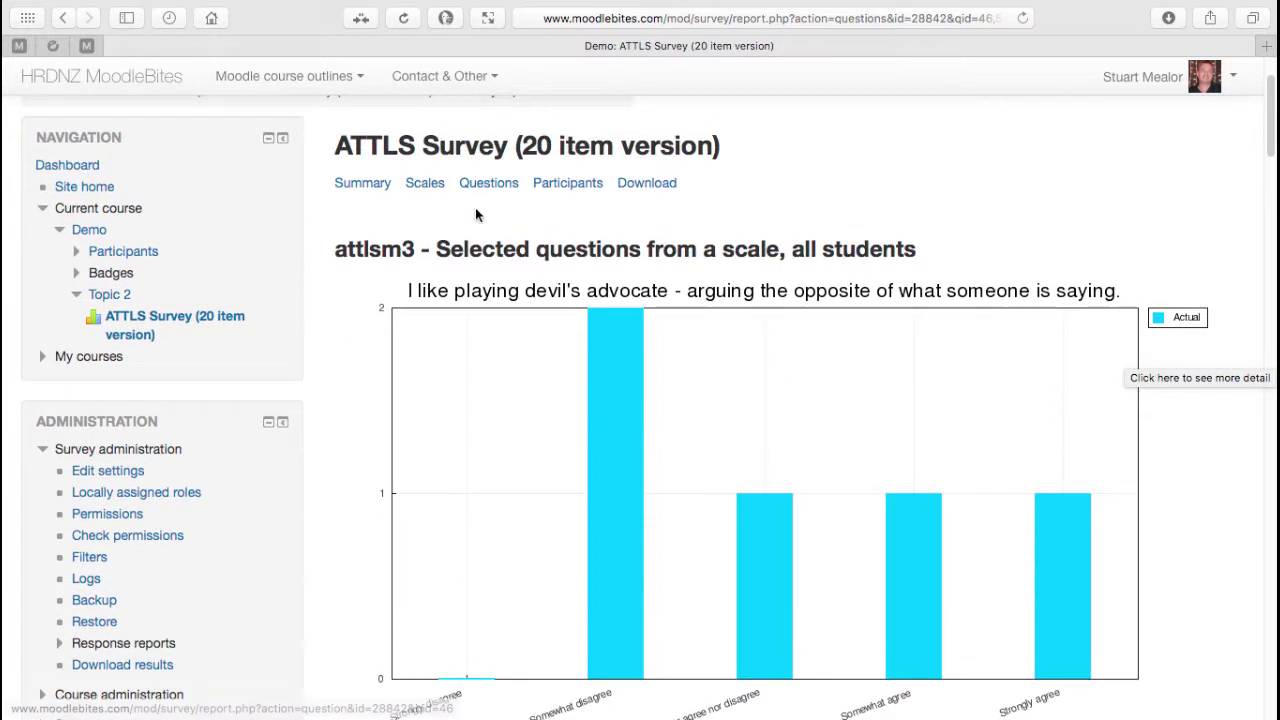
Return to the Scales report, open the Questions report and look through the graphs of all questions in order for all students
click(424, 184)
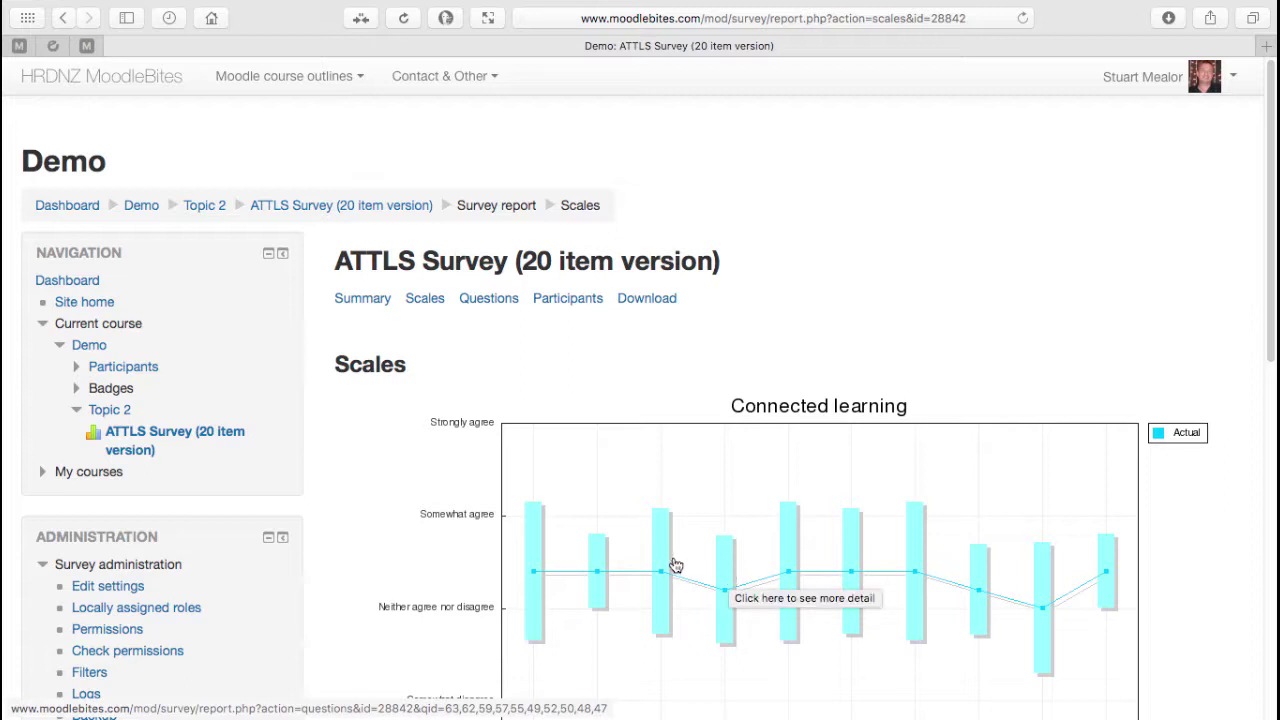
click(489, 300)
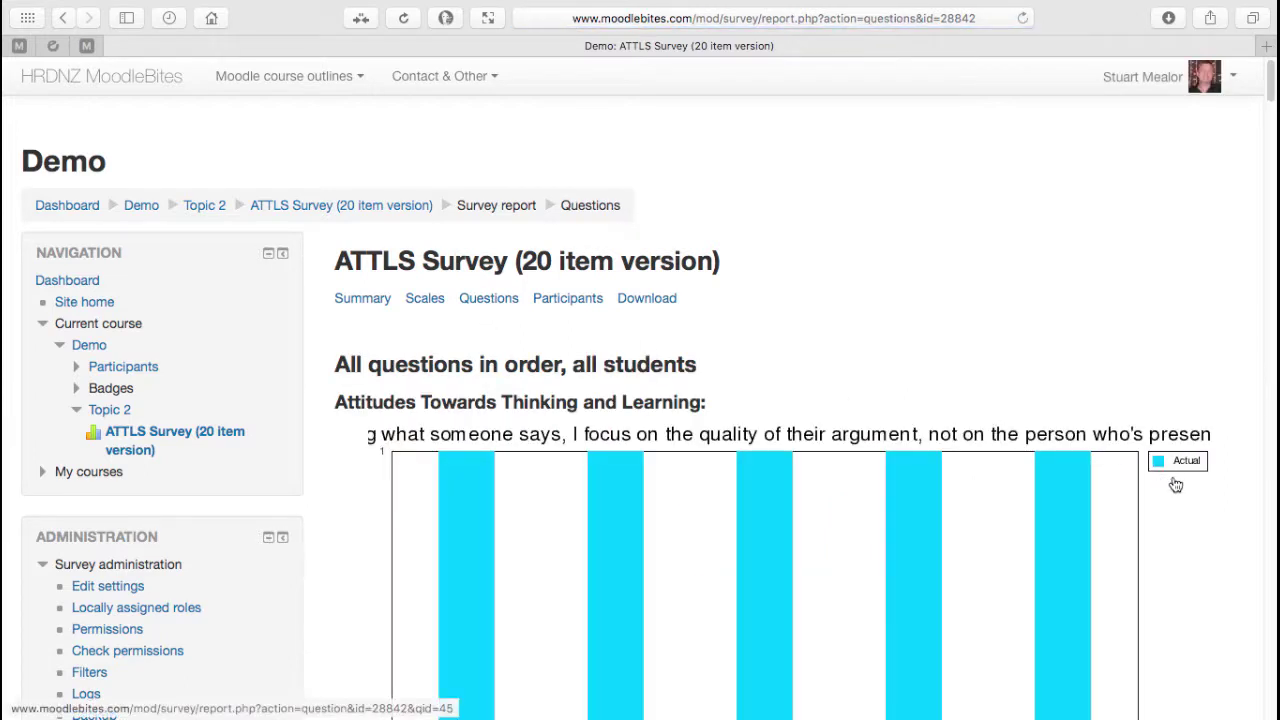
scroll(1228, 497, down, 5)
scroll(1228, 500, down, 7)
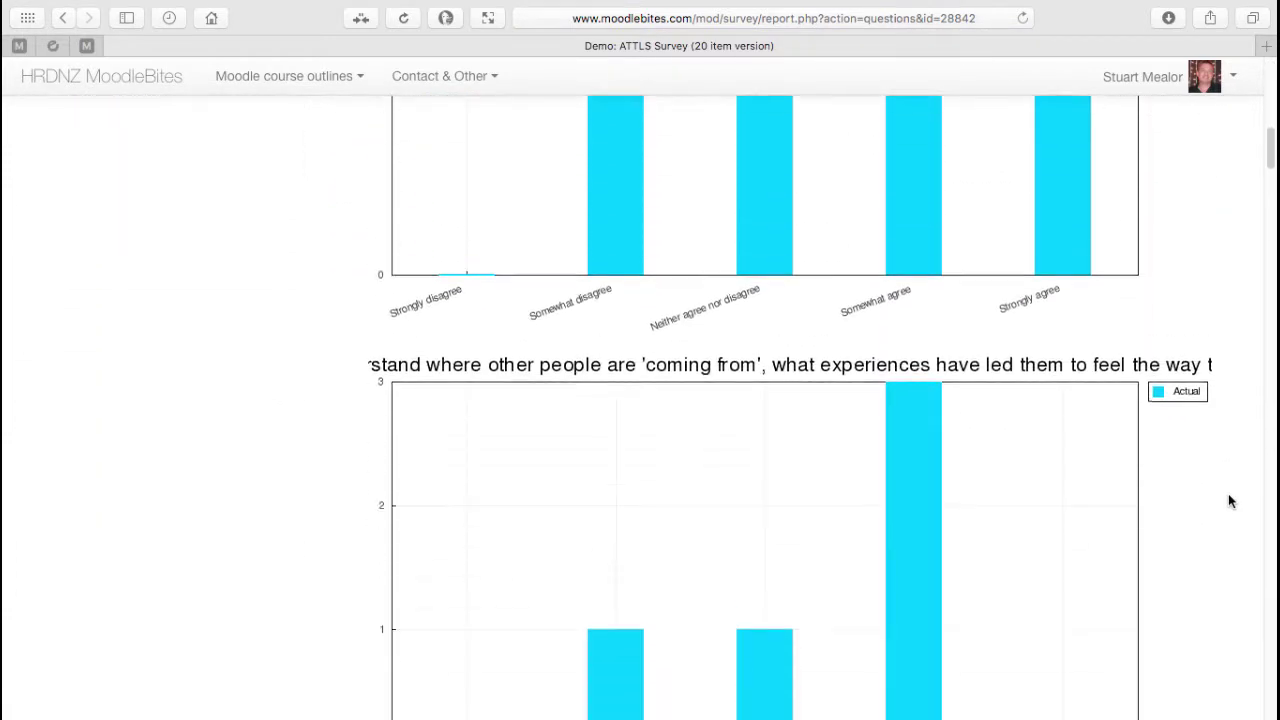
scroll(1228, 500, up, 9)
scroll(1230, 500, up, 2)
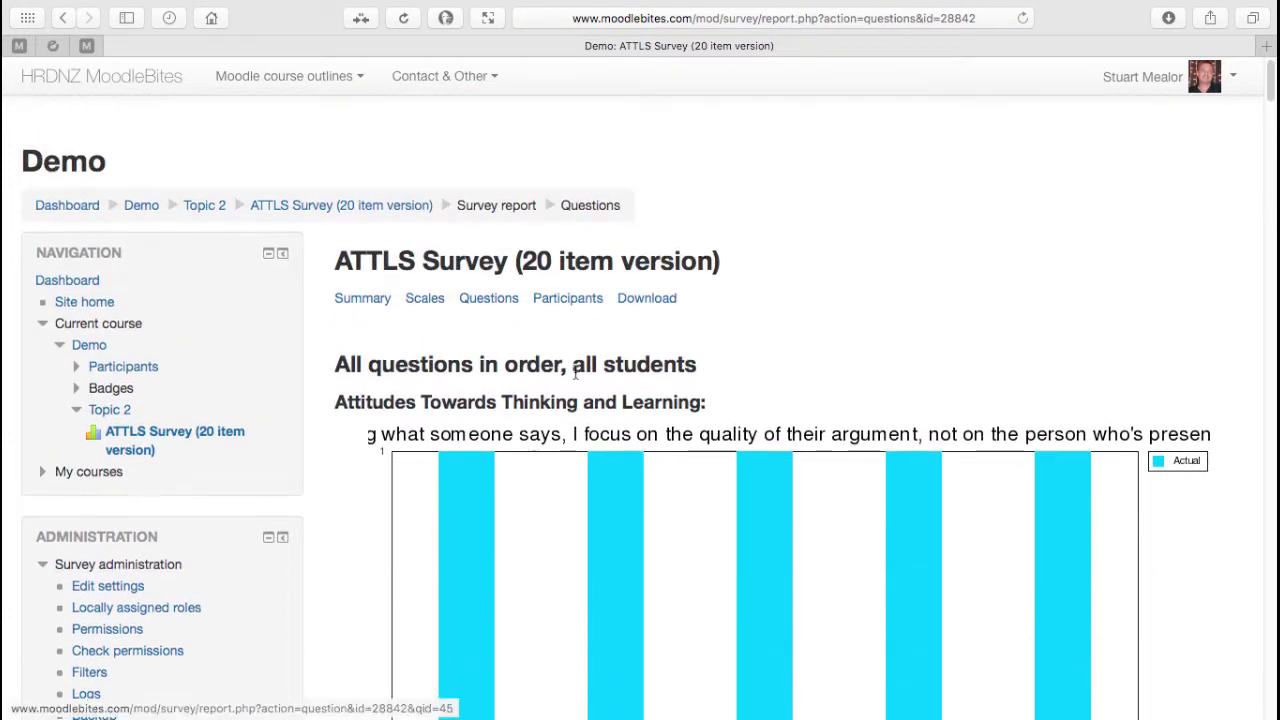
Open the Participants report and view the analysis of the student who responded on 18 September 2017 at 12:21 PM
click(568, 300)
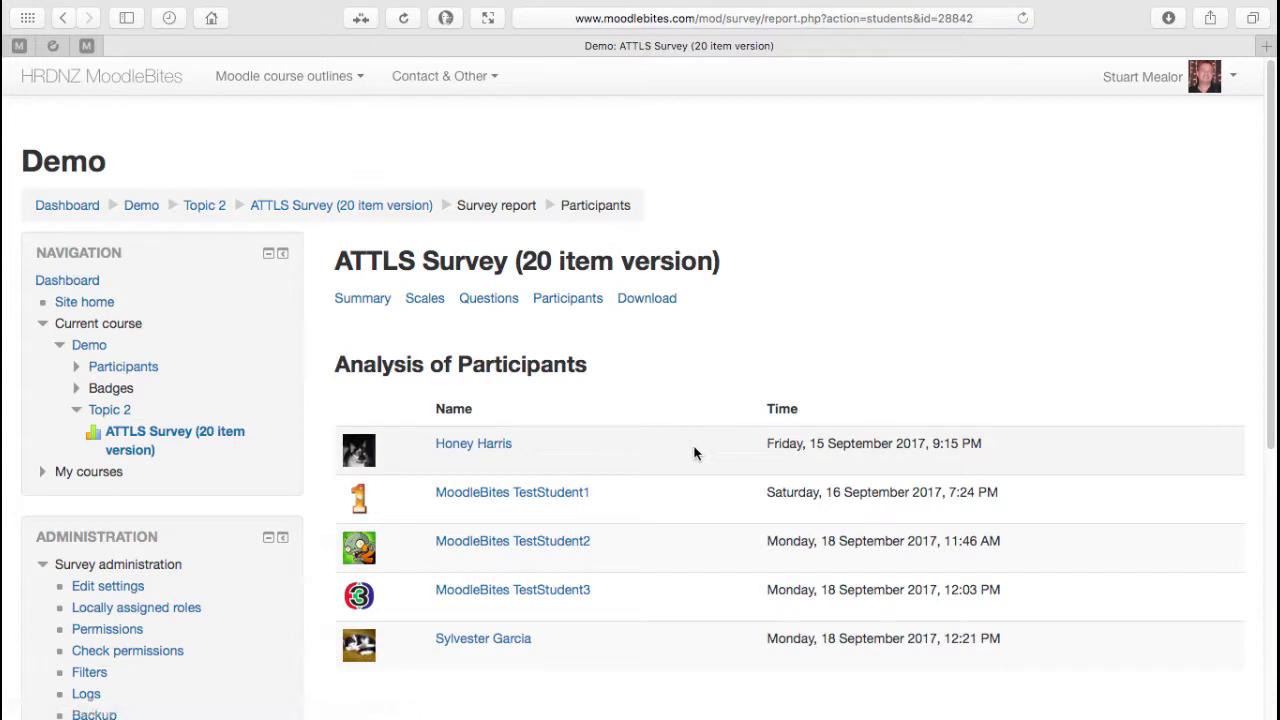
scroll(695, 453, down, 2)
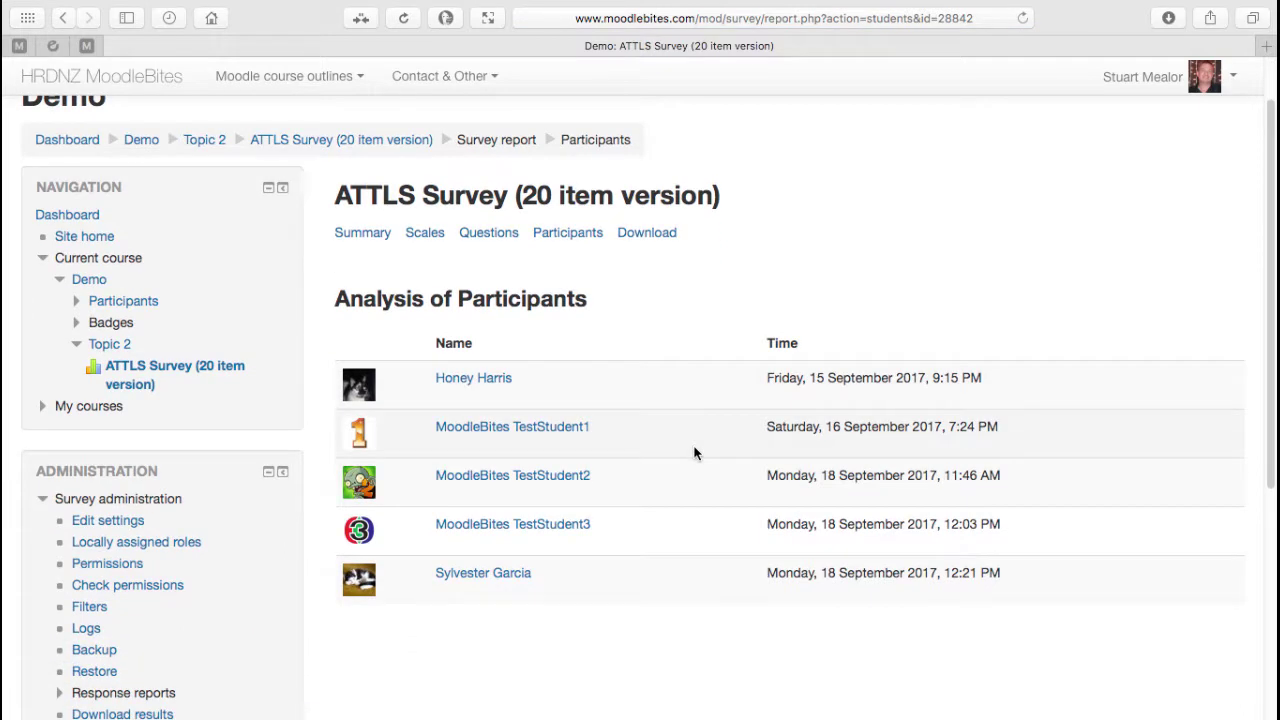
click(506, 574)
scroll(680, 557, down, 3)
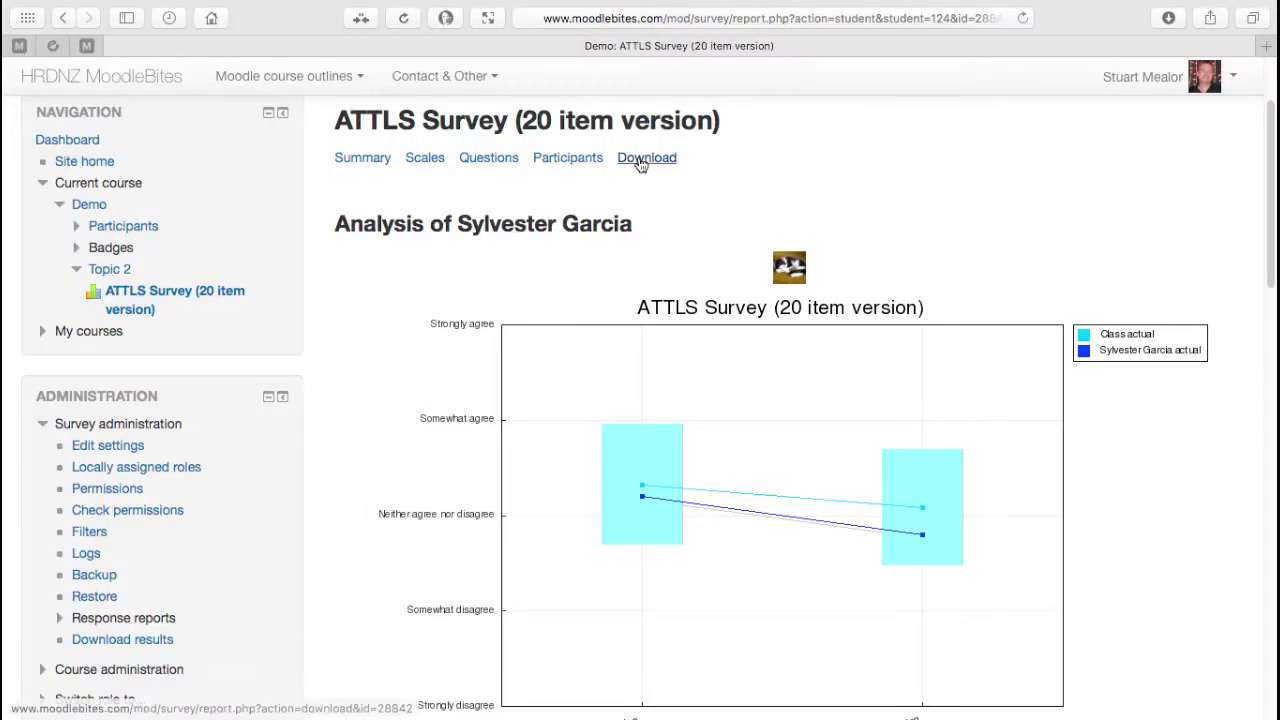
View the survey's raw data download options and reopen the Scales report to view the Connected learning graph
click(643, 160)
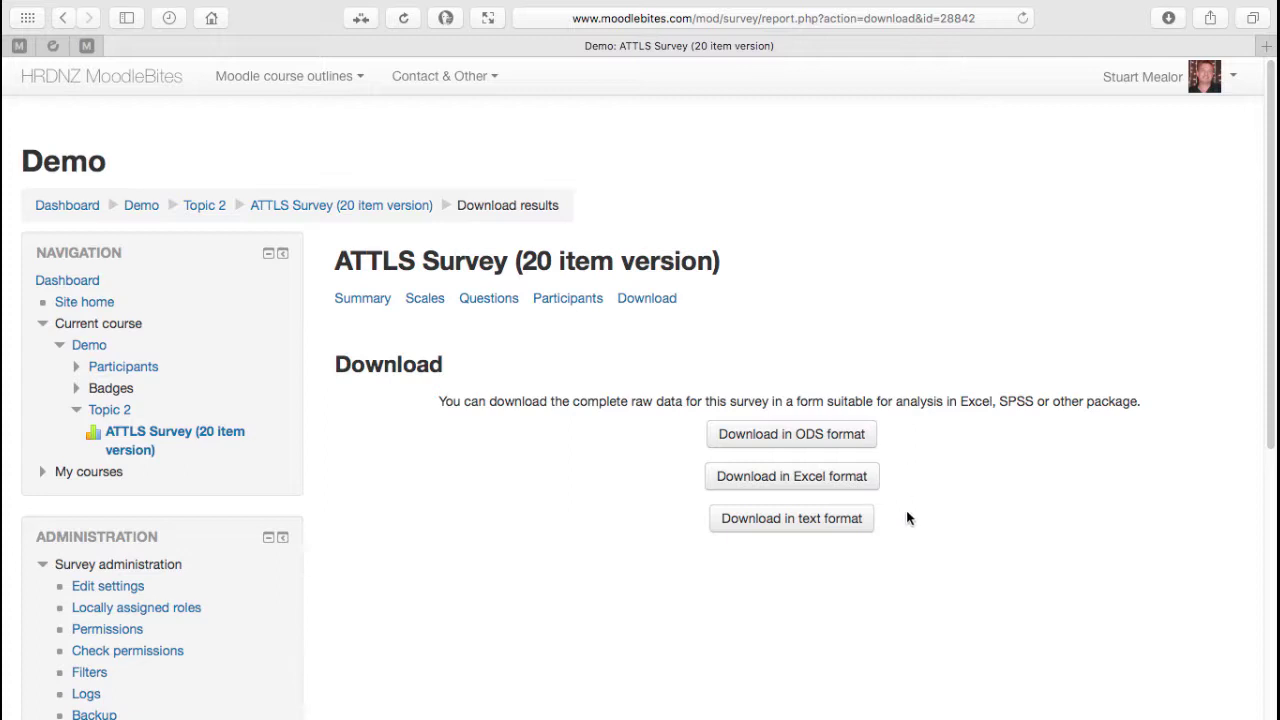
click(424, 298)
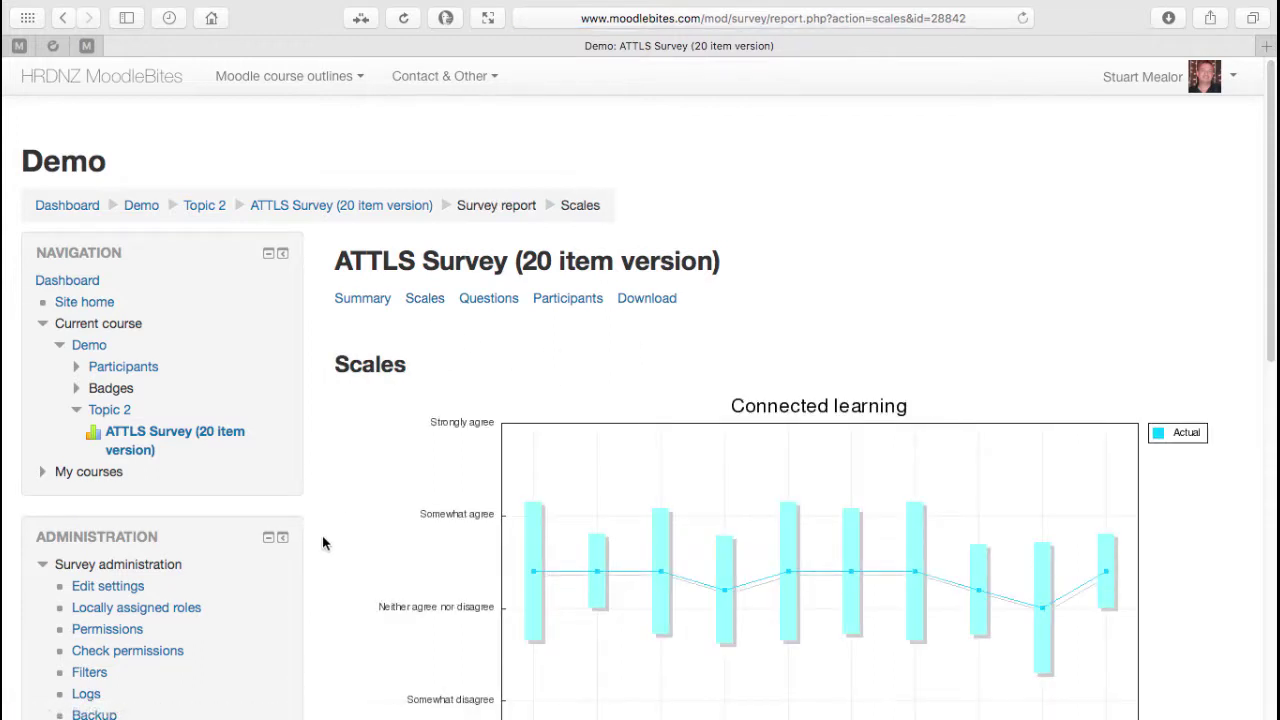
scroll(323, 540, down, 3)
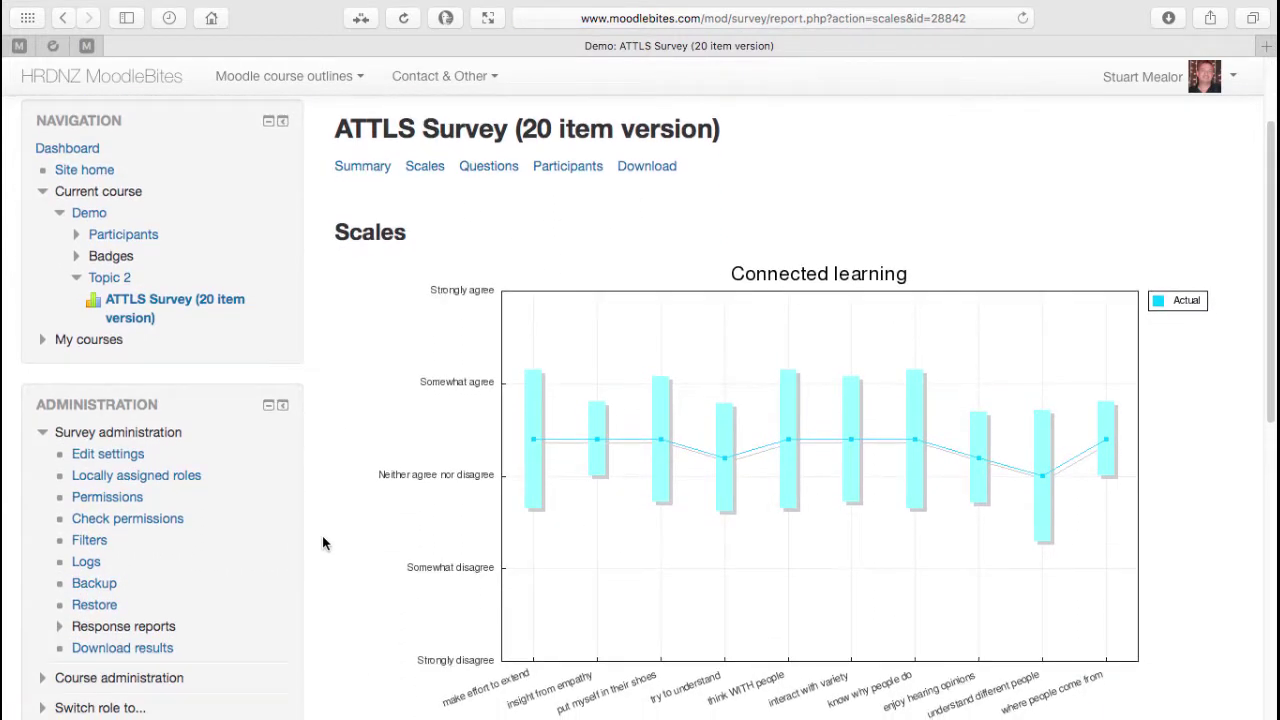